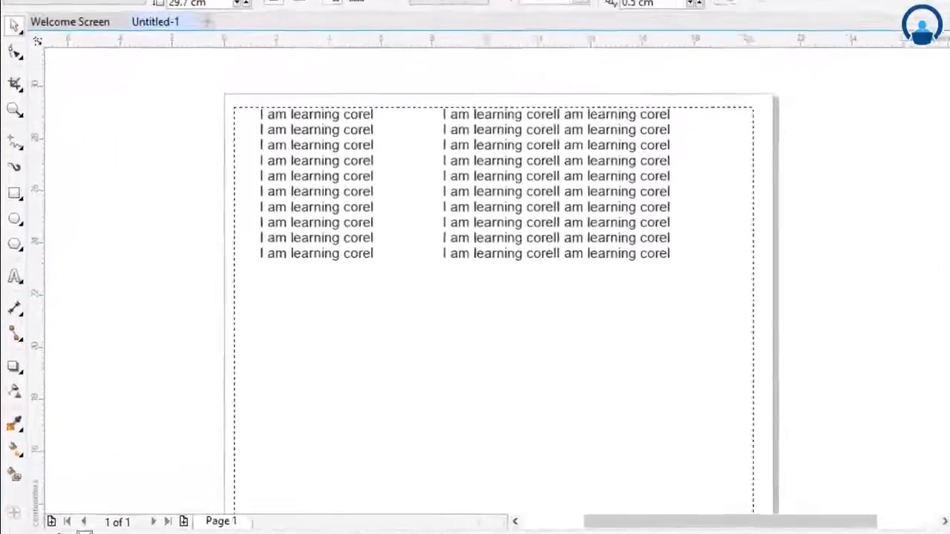
# Activate the Text tool and examine the character, paragraph and frame settings in Text Properties
pyautogui.click(17, 281)
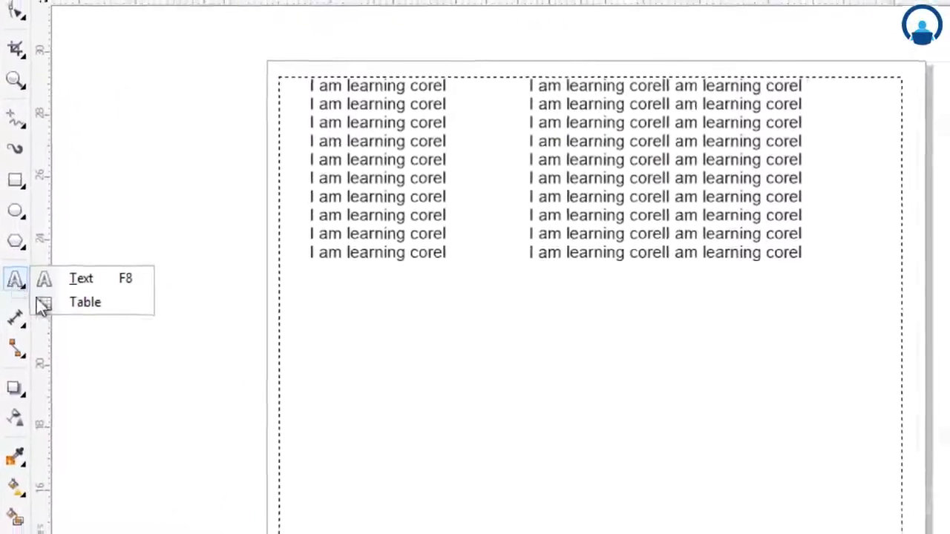
pyautogui.click(82, 278)
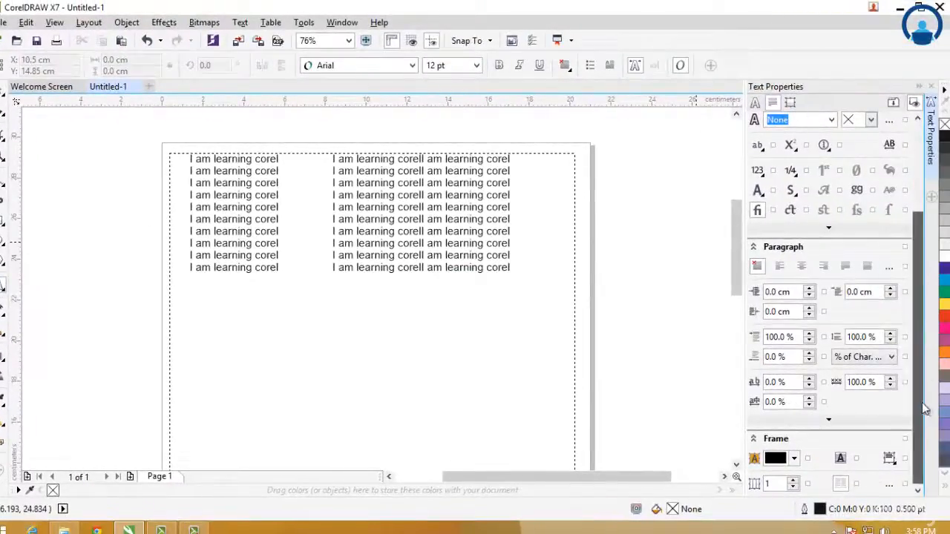
pyautogui.scroll(2, 917, 363)
pyautogui.moveTo(918, 259); pyautogui.dragTo(925, 195)
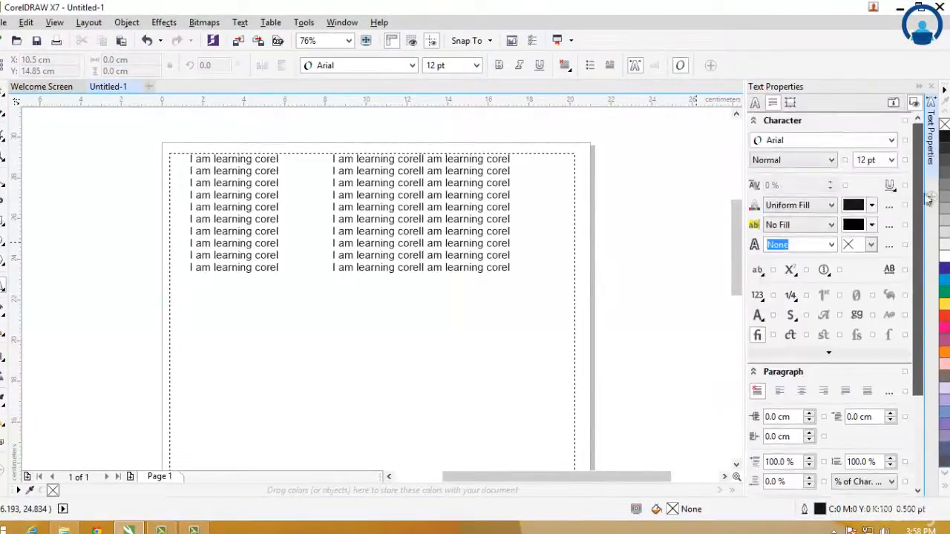
pyautogui.moveTo(918, 242); pyautogui.dragTo(918, 334)
pyautogui.click(919, 87)
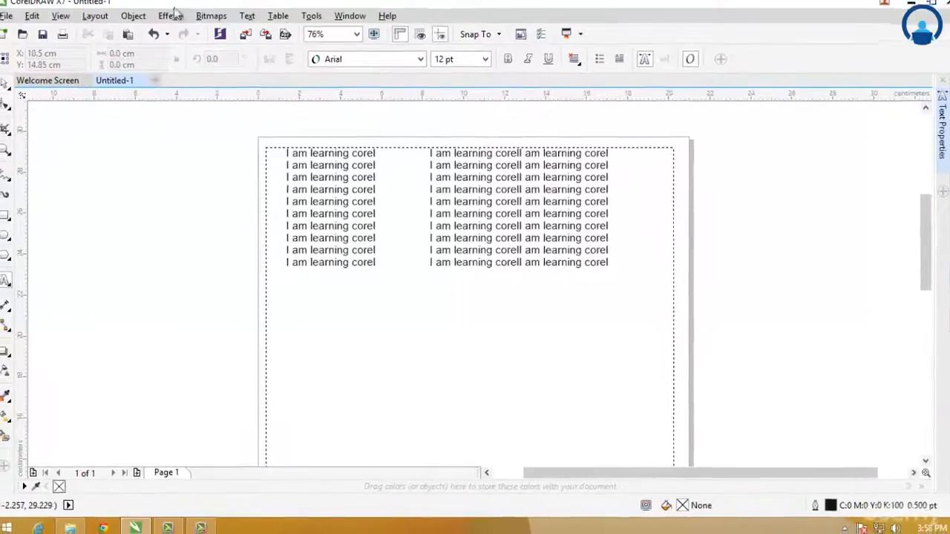
pyautogui.click(240, 22)
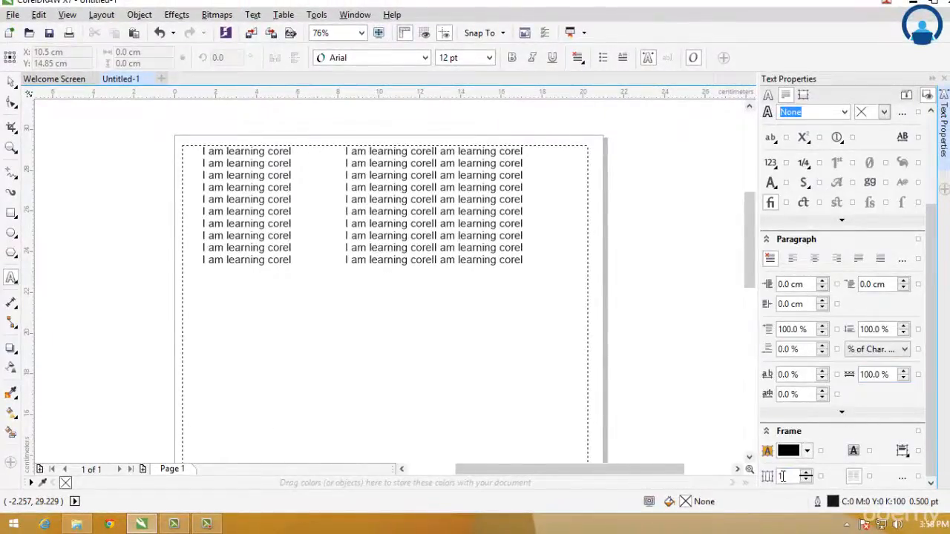
pyautogui.click(931, 79)
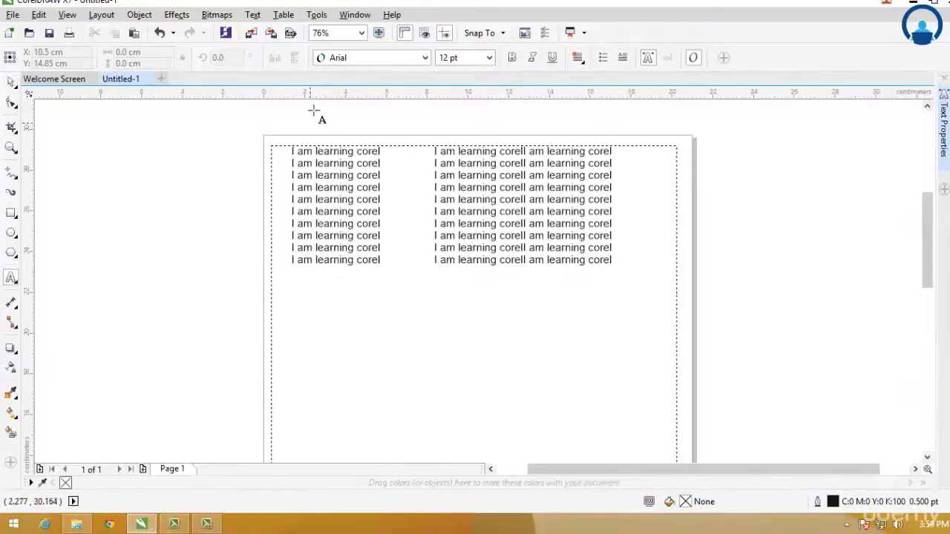
pyautogui.doubleClick(250, 6)
pyautogui.doubleClick(250, 6)
pyautogui.click(253, 14)
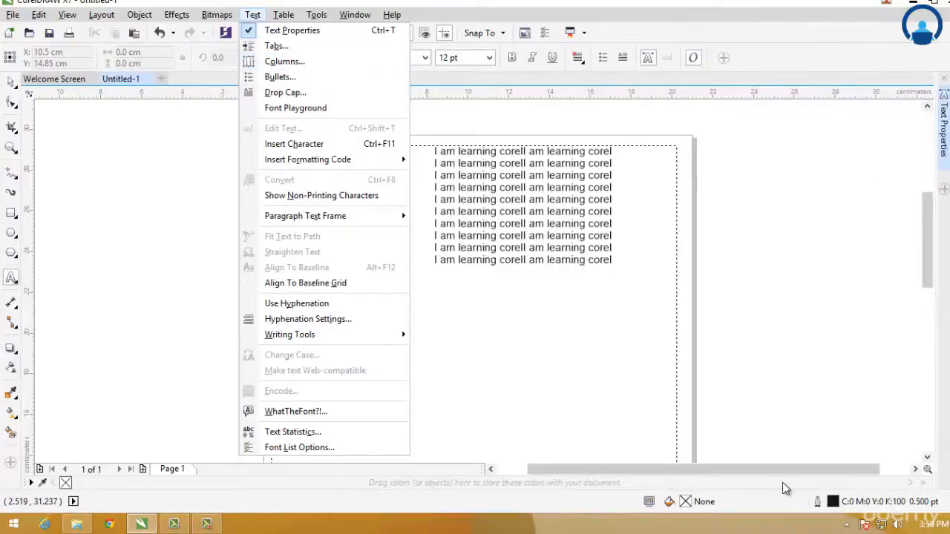
pyautogui.click(690, 267)
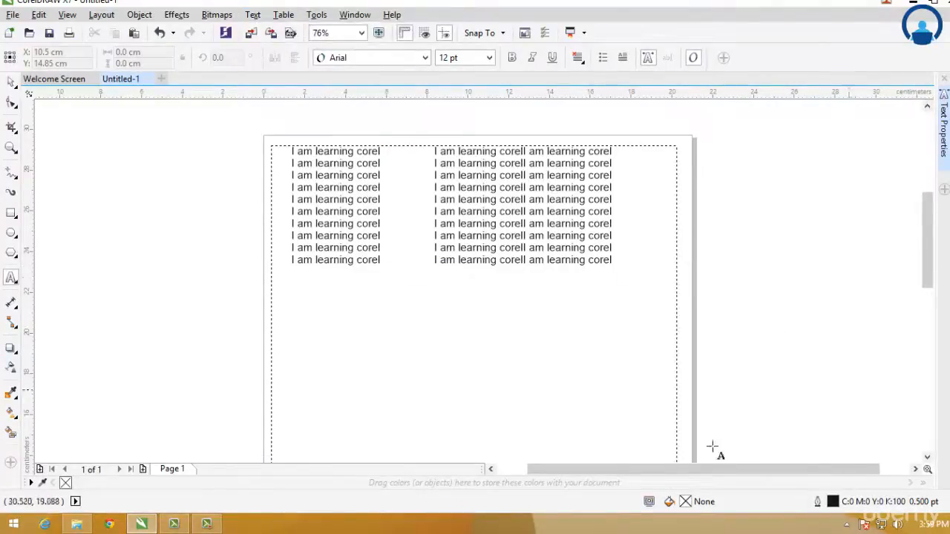
pyautogui.click(252, 14)
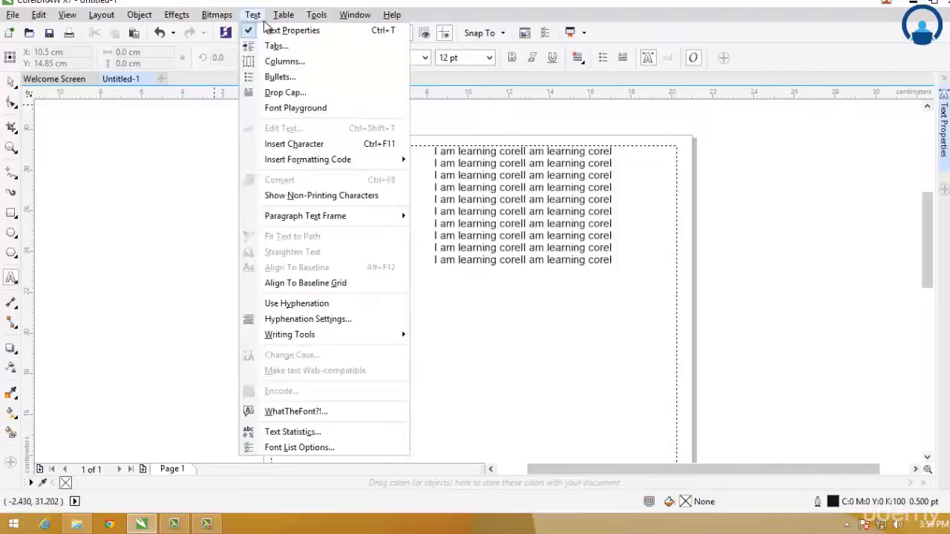
pyautogui.click(928, 412)
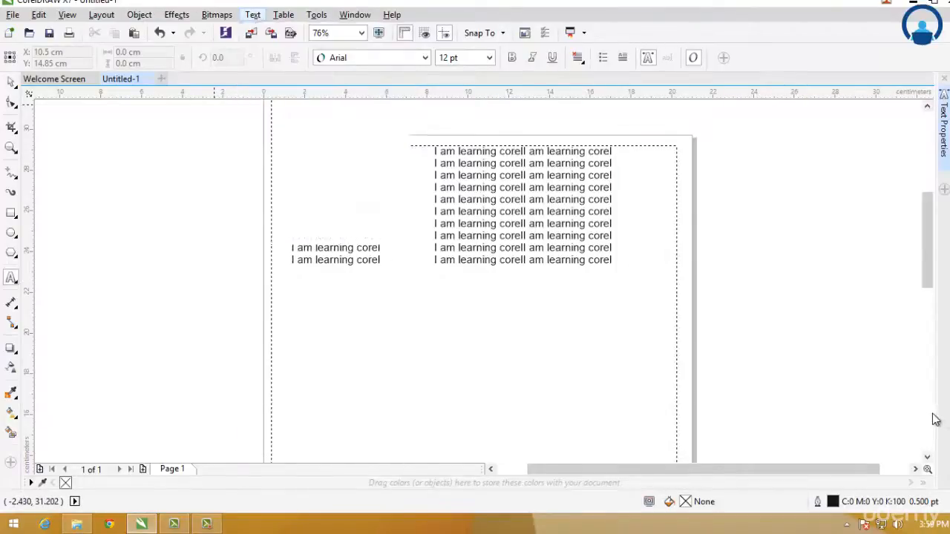
pyautogui.click(943, 126)
pyautogui.click(932, 80)
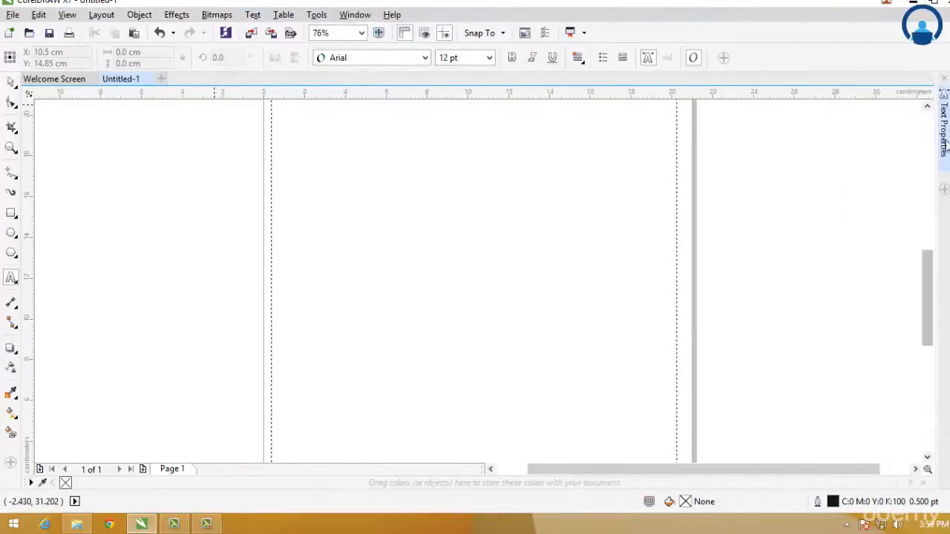
pyautogui.click(280, 16)
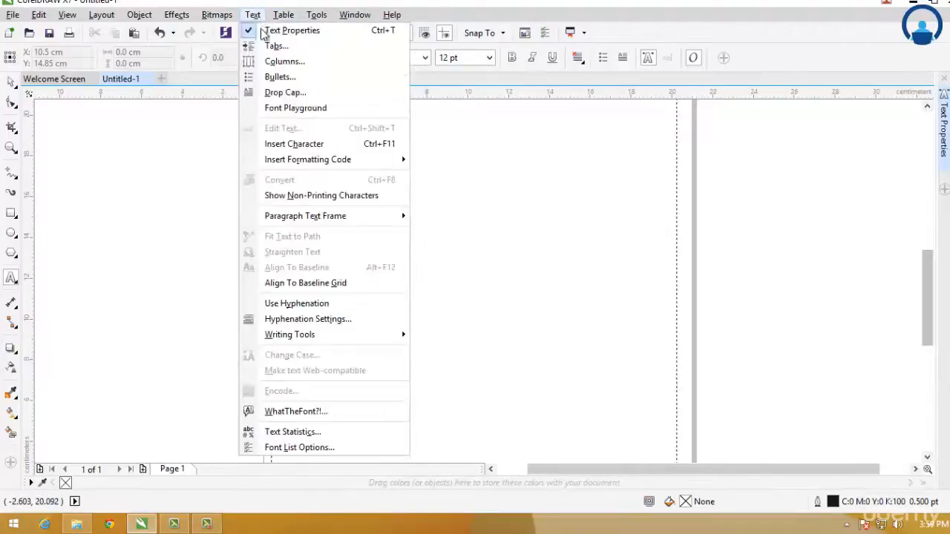
# Select all of the paragraph text and remove every tab stop from it
pyautogui.moveTo(317, 14)
pyautogui.click(924, 284)
pyautogui.scroll(3, 924, 284)
pyautogui.click(394, 201)
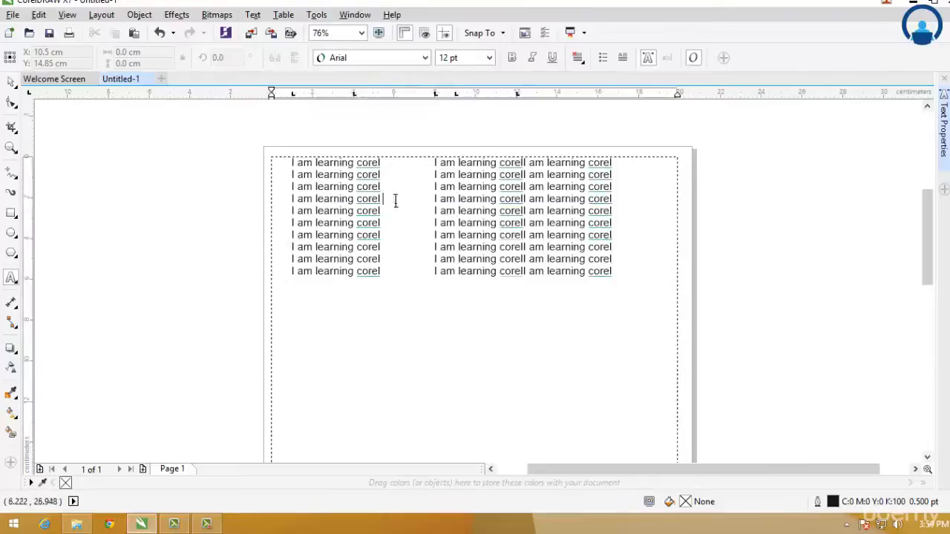
pyautogui.hotkey('ctrl', 'a')
pyautogui.click(252, 15)
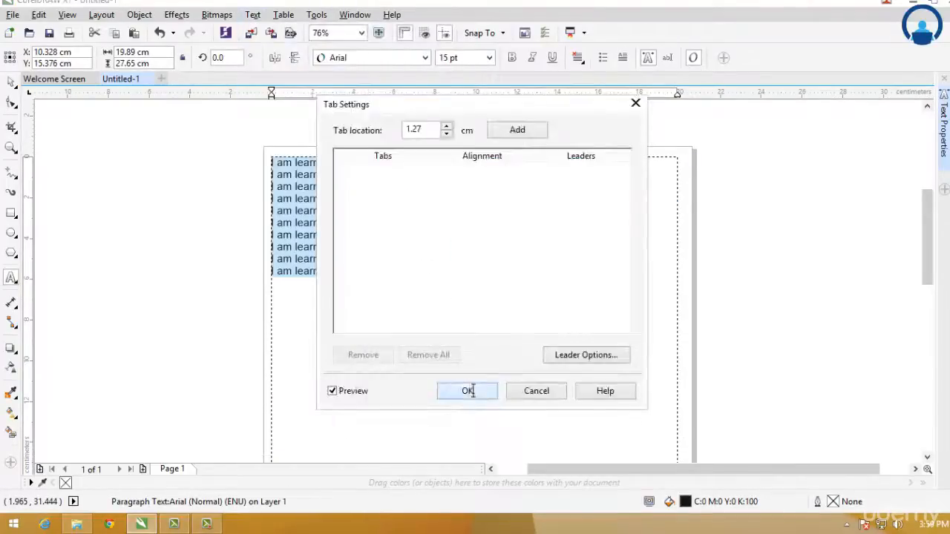
pyautogui.click(469, 390)
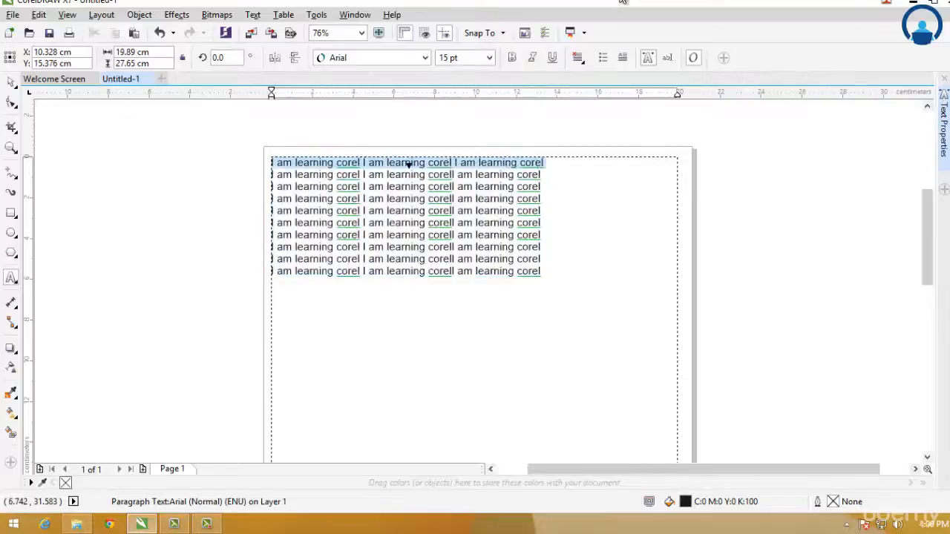
# Replace all lines below the first with repeated pastes of "I am learning corel", forming one continuous paragraph of about fifteen lines
pyautogui.press('Right')
pyautogui.hotkey('ctrl', 'shift', 'End')
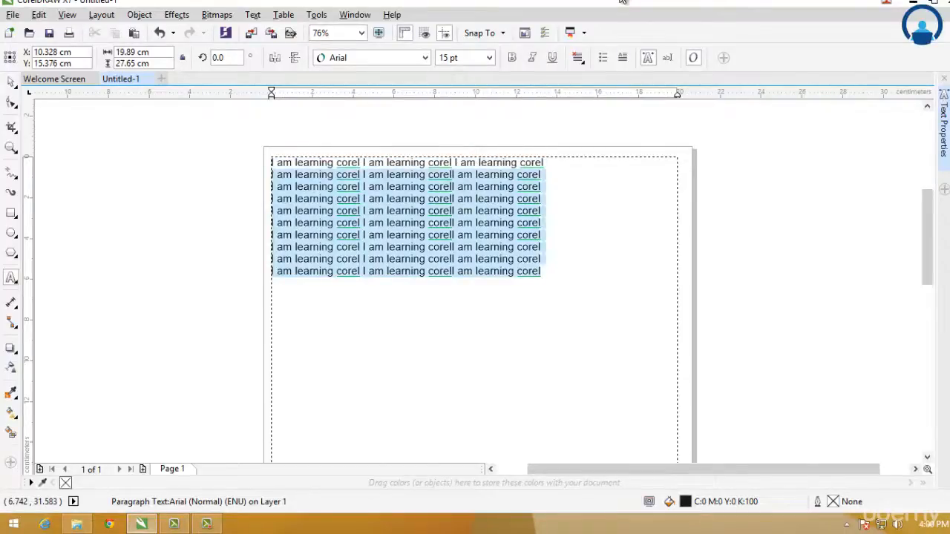
pyautogui.hotkey('ctrl', 'v')
pyautogui.hotkey('ctrl', 'v')
pyautogui.hotkey('ctrl', 'v')
pyautogui.hotkey('ctrl', 'v')
pyautogui.hotkey('ctrl', 'v')
pyautogui.hotkey('ctrl', 'v')
pyautogui.hotkey('ctrl', 'v')
pyautogui.hotkey('ctrl', 'v')
pyautogui.hotkey('ctrl', 'v')
pyautogui.hotkey('ctrl', 'v')
pyautogui.hotkey('ctrl', 'v')
pyautogui.hotkey('ctrl', 'v')
pyautogui.hotkey('ctrl', 'v')
pyautogui.hotkey('ctrl', 'v')
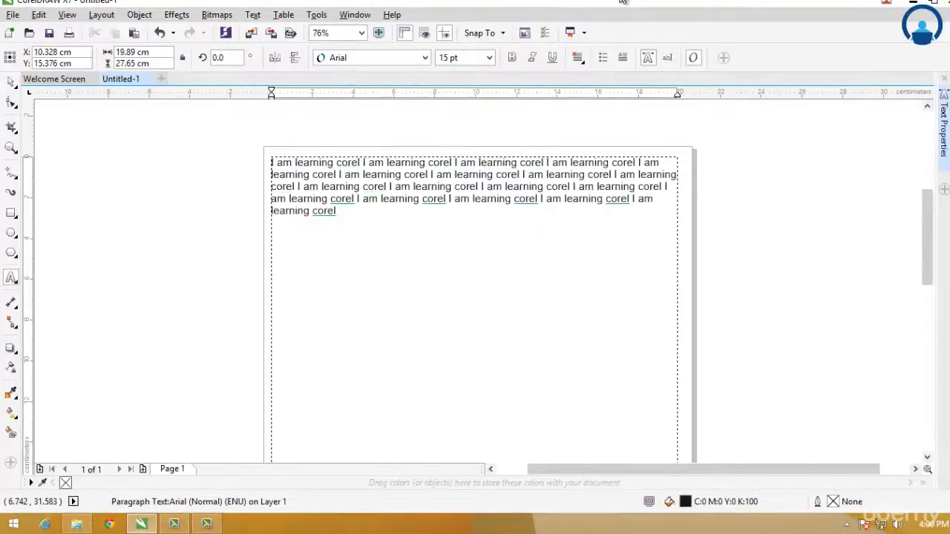
pyautogui.hotkey('ctrl', 'v')
pyautogui.hotkey('ctrl', 'v')
pyautogui.hotkey('ctrl', 'v')
pyautogui.hotkey('ctrl', 'v')
pyautogui.hotkey('ctrl', 'v')
pyautogui.hotkey('ctrl', 'v')
pyautogui.hotkey('ctrl', 'v')
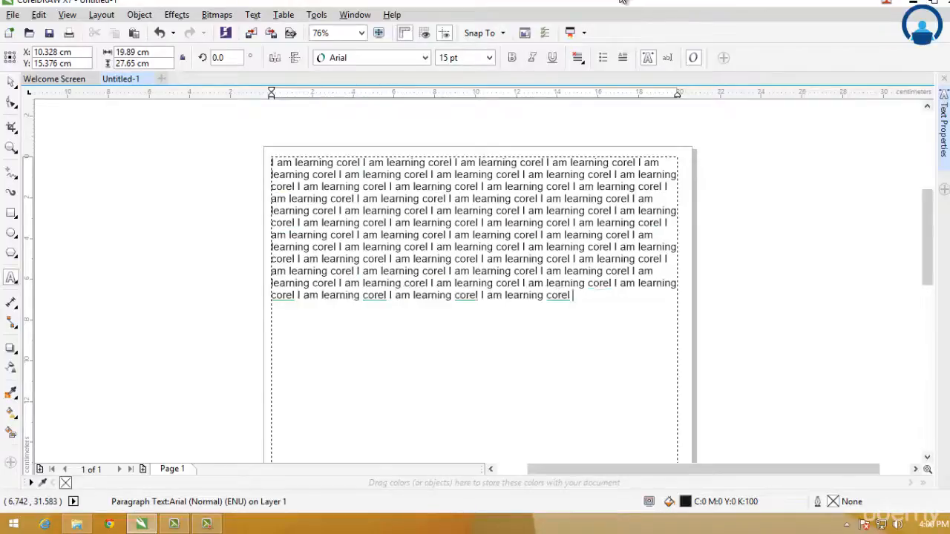
pyautogui.hotkey('ctrl', 'v')
pyautogui.hotkey('ctrl', 'v')
pyautogui.hotkey('ctrl', 'v')
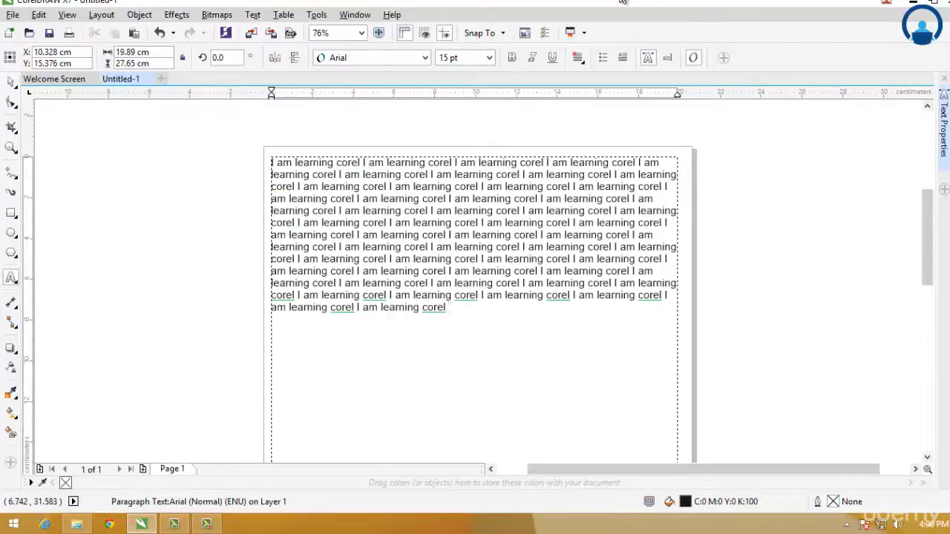
pyautogui.hotkey('ctrl', 'v')
pyautogui.hotkey('ctrl', 'v')
pyautogui.hotkey('ctrl', 'v')
pyautogui.hotkey('ctrl', 'v')
pyautogui.hotkey('ctrl', 'v')
pyautogui.hotkey('ctrl', 'v')
pyautogui.hotkey('ctrl', 'v')
pyautogui.hotkey('ctrl', 'v')
pyautogui.hotkey('ctrl', 'v')
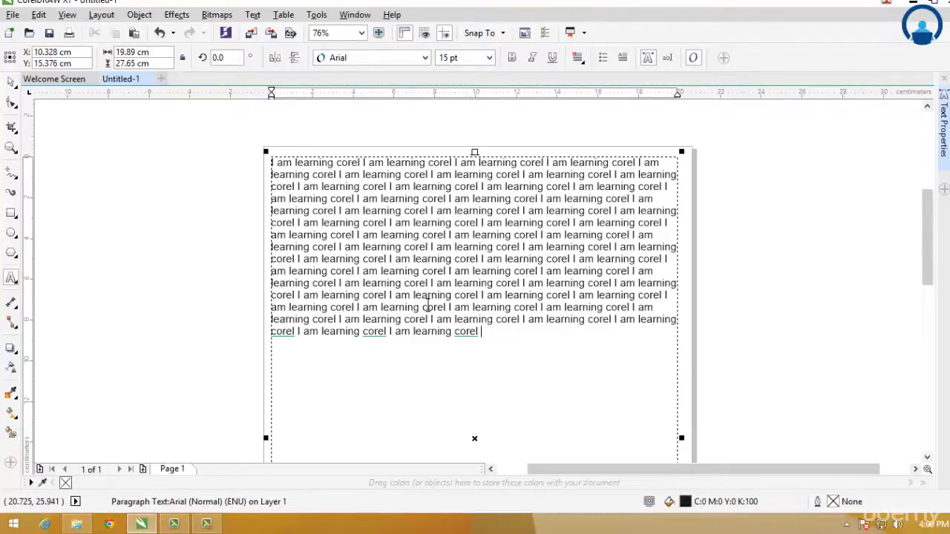
# Divide the paragraph text into two columns of equal width, maintaining the current frame width
pyautogui.click(253, 15)
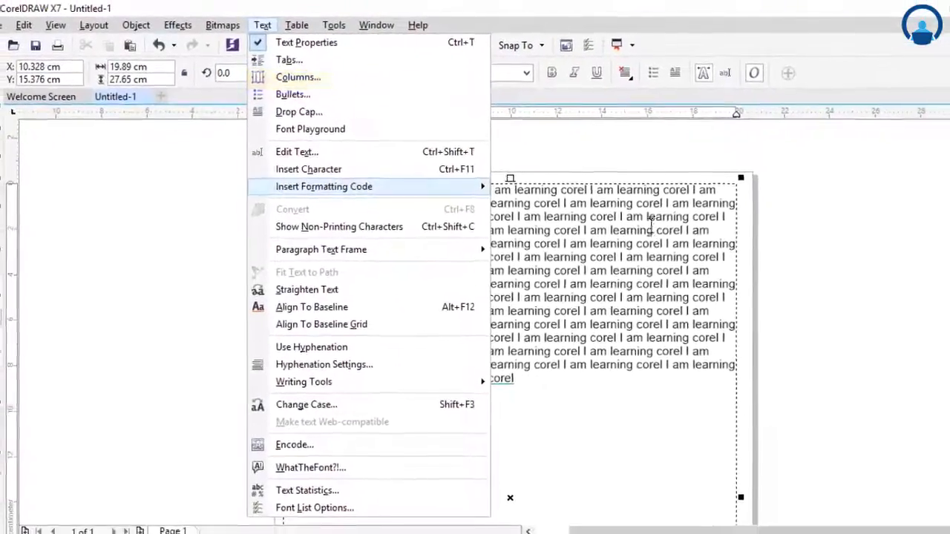
pyautogui.click(605, 288)
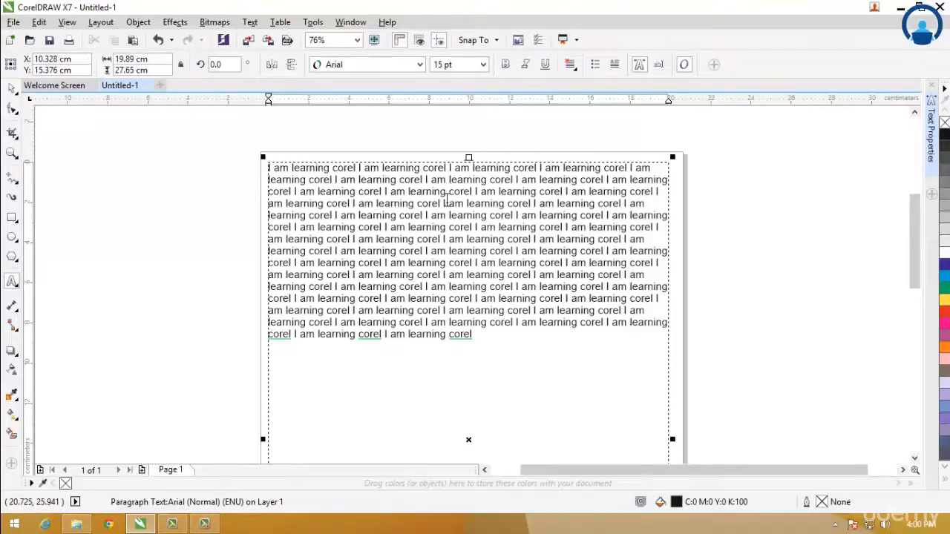
pyautogui.click(250, 21)
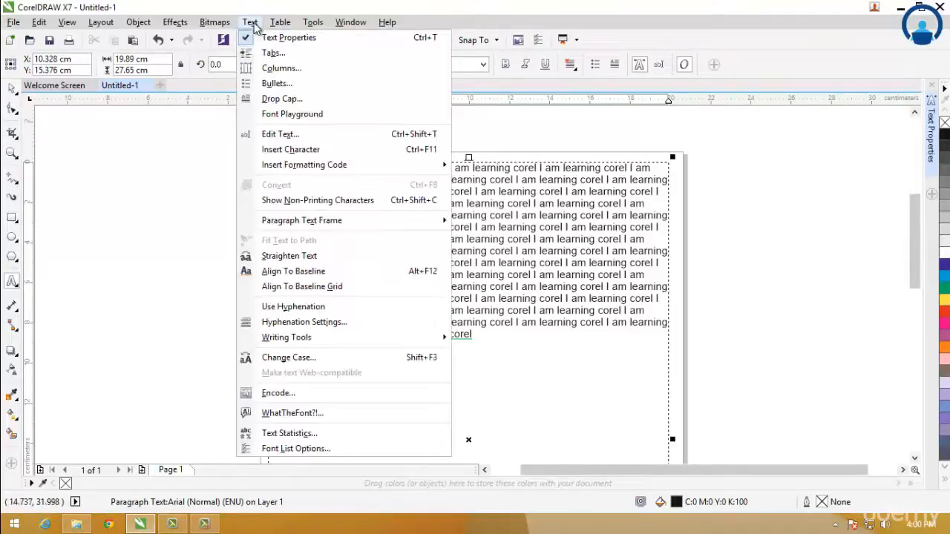
pyautogui.click(276, 68)
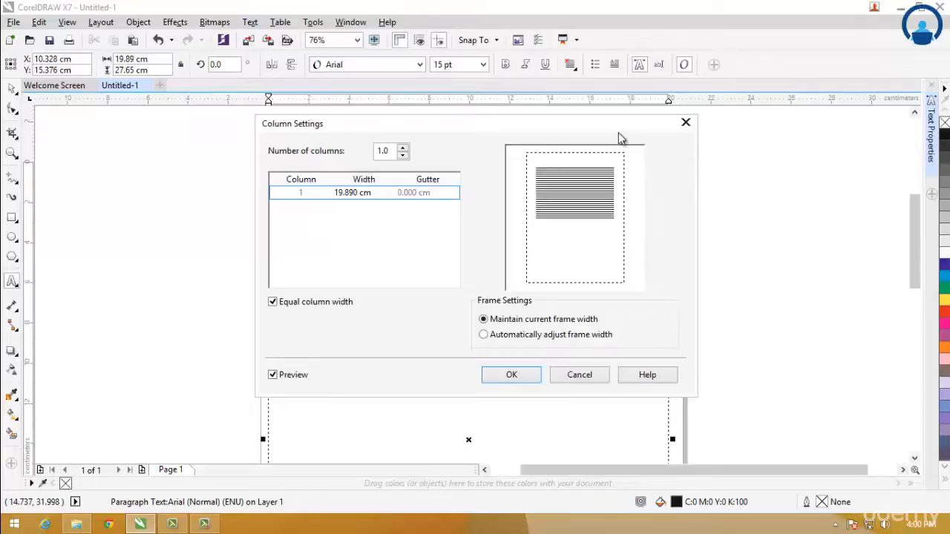
pyautogui.moveTo(618, 132); pyautogui.dragTo(811, 128)
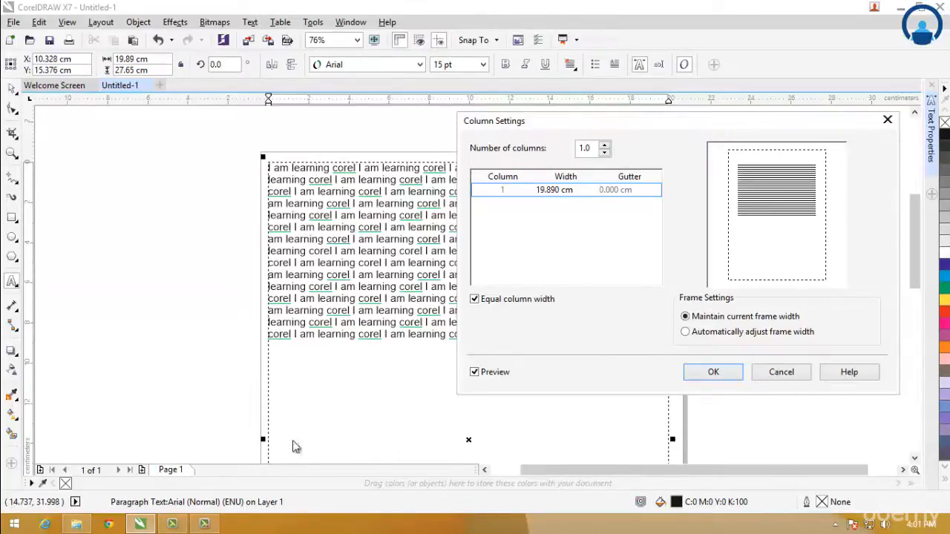
pyautogui.click(604, 145)
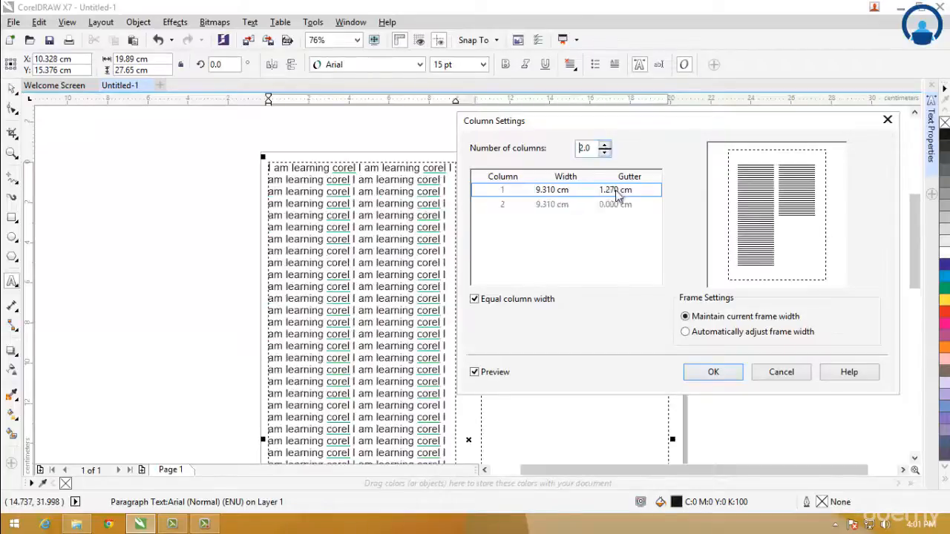
pyautogui.moveTo(607, 116); pyautogui.dragTo(541, 130)
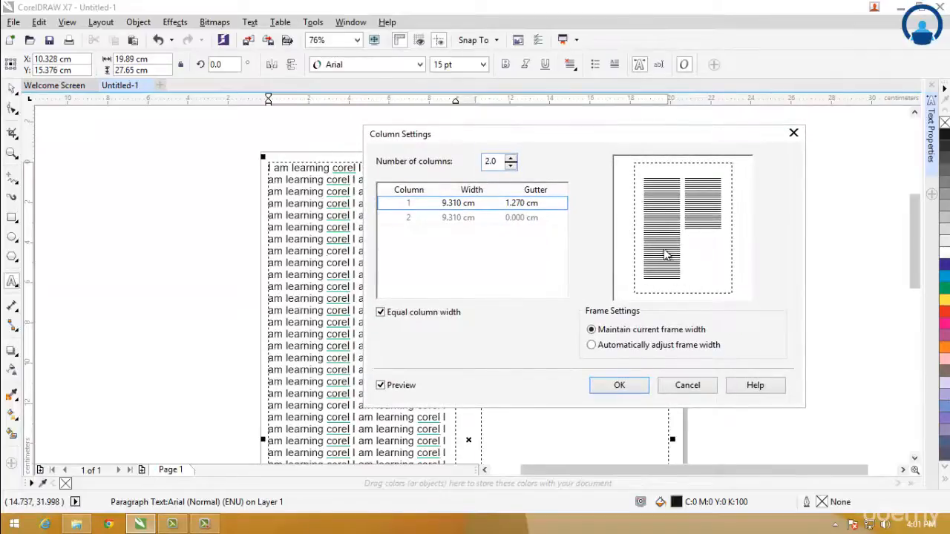
pyautogui.moveTo(587, 140); pyautogui.dragTo(651, 15)
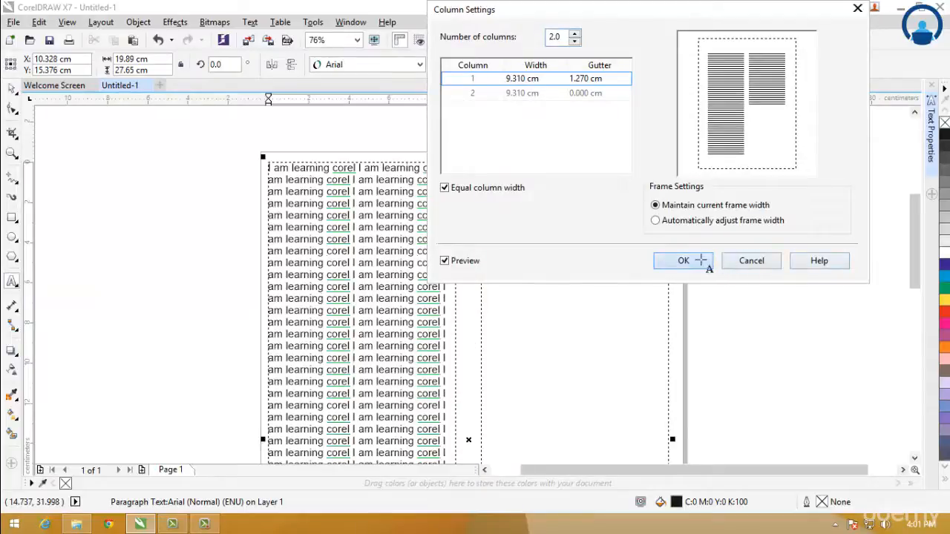
pyautogui.click(679, 261)
# Shorten the text frame from its lower edge to about 10.9 cm high so the text flows into the second column
pyautogui.click(12, 89)
pyautogui.scroll(-1, 672, 185)
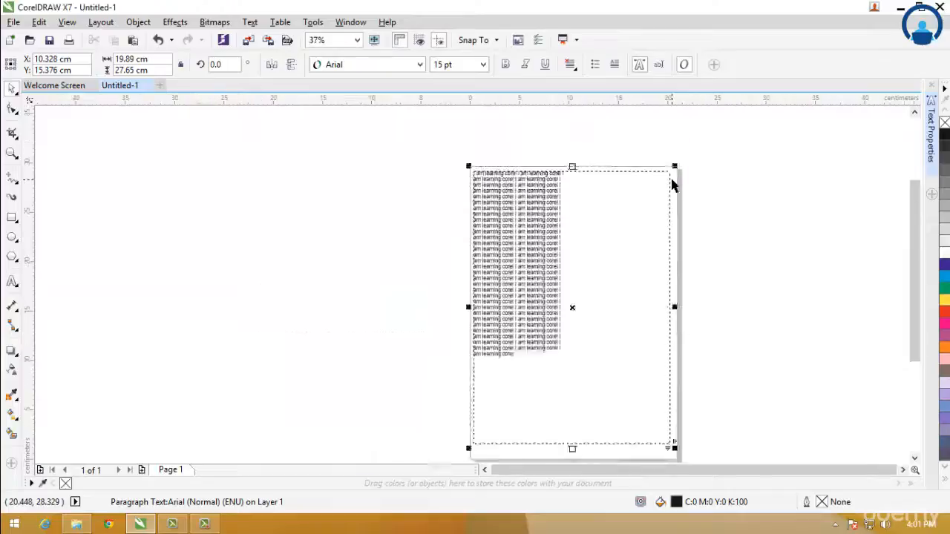
pyautogui.press('F4')
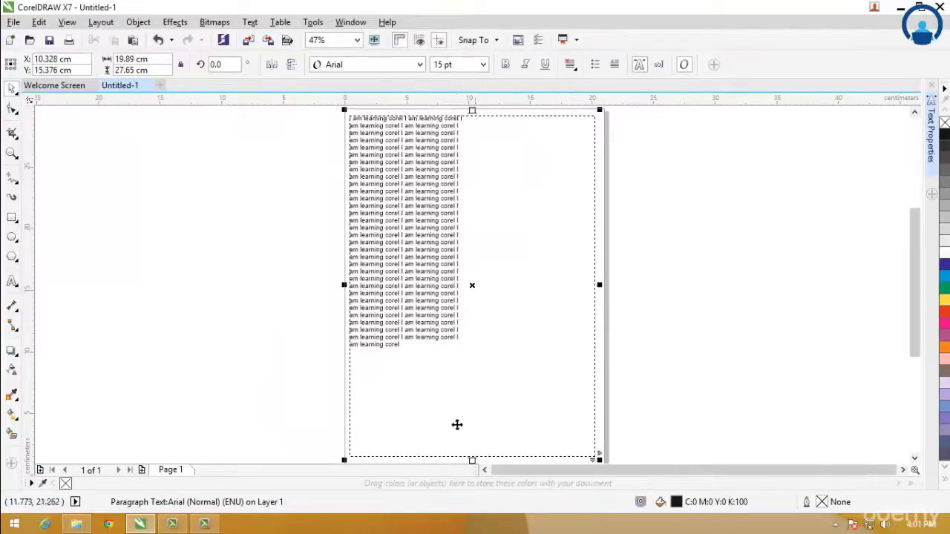
pyautogui.moveTo(472, 460); pyautogui.dragTo(488, 254)
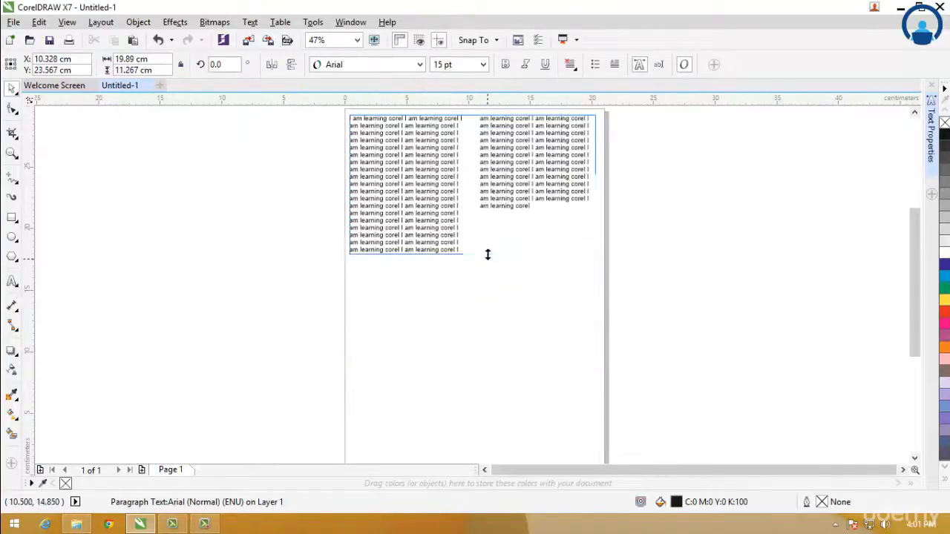
pyautogui.press('F3')
pyautogui.press('F4')
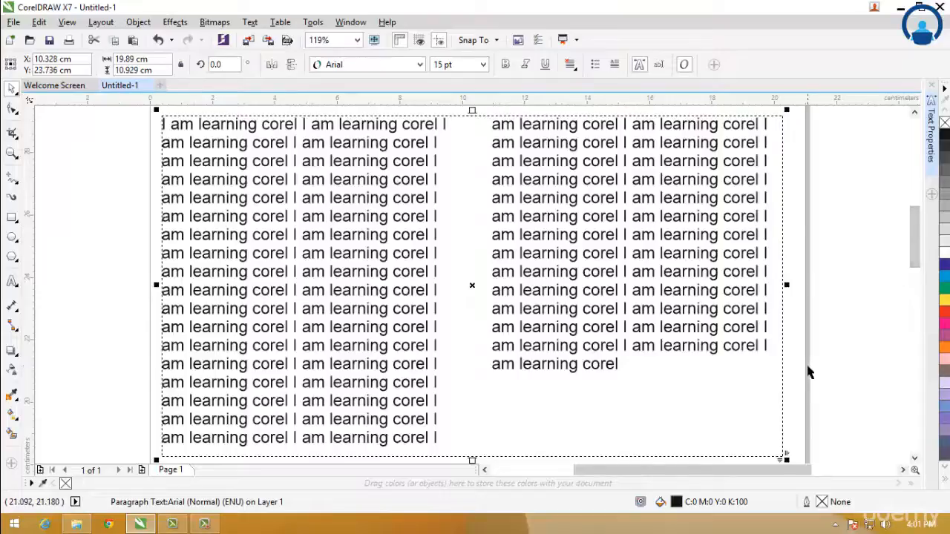
# Extend the two-column text frame downward to a height of about 13.8 cm
pyautogui.scroll(-1, 808, 373)
pyautogui.click(914, 460)
pyautogui.click(902, 471)
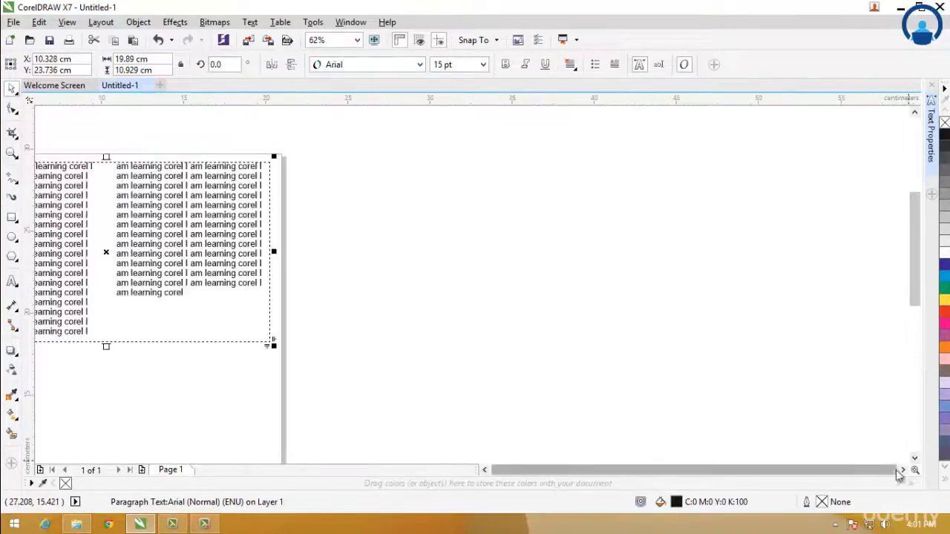
pyautogui.press('F3')
pyautogui.press('F2')
pyautogui.moveTo(176, 190); pyautogui.dragTo(467, 363)
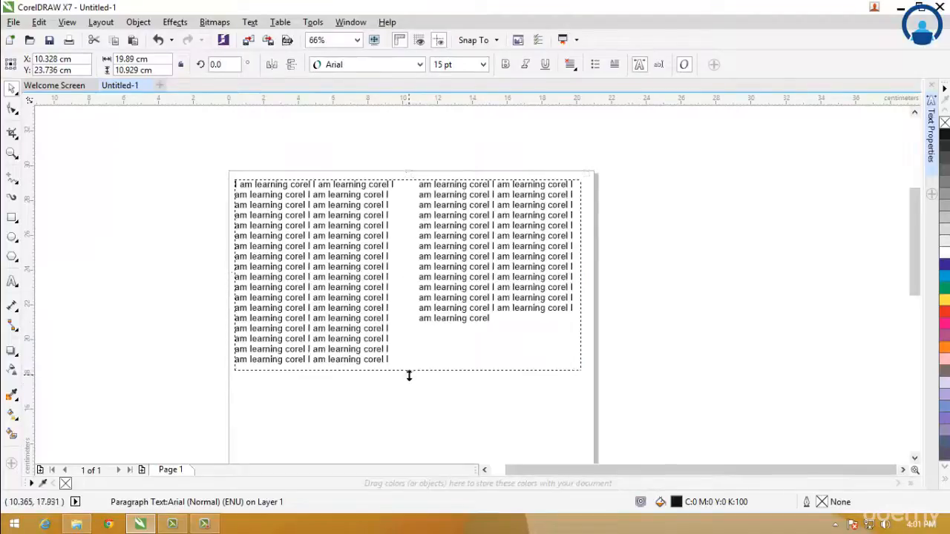
pyautogui.moveTo(409, 375); pyautogui.dragTo(419, 424)
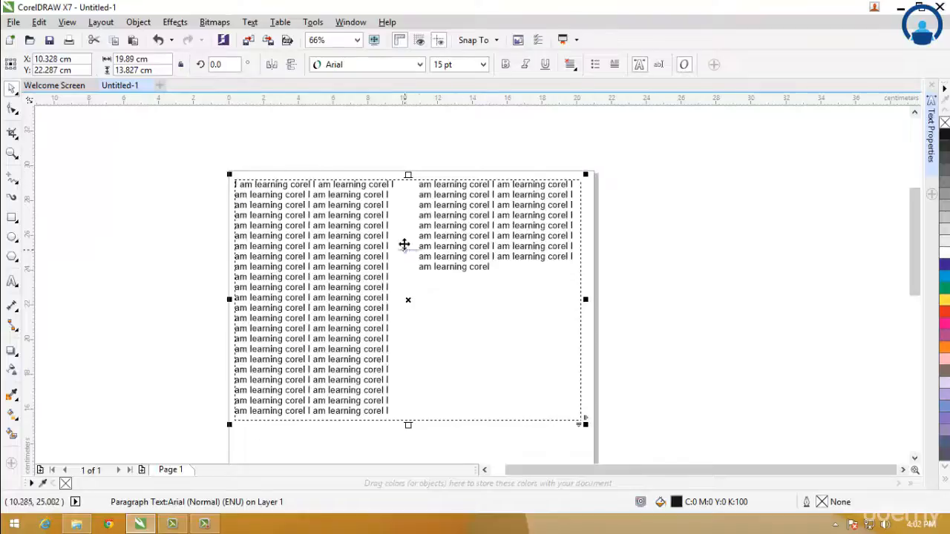
# Shorten the text frame from its lower edge to about 12.3 cm high and open its column settings
pyautogui.moveTo(408, 428); pyautogui.dragTo(409, 398)
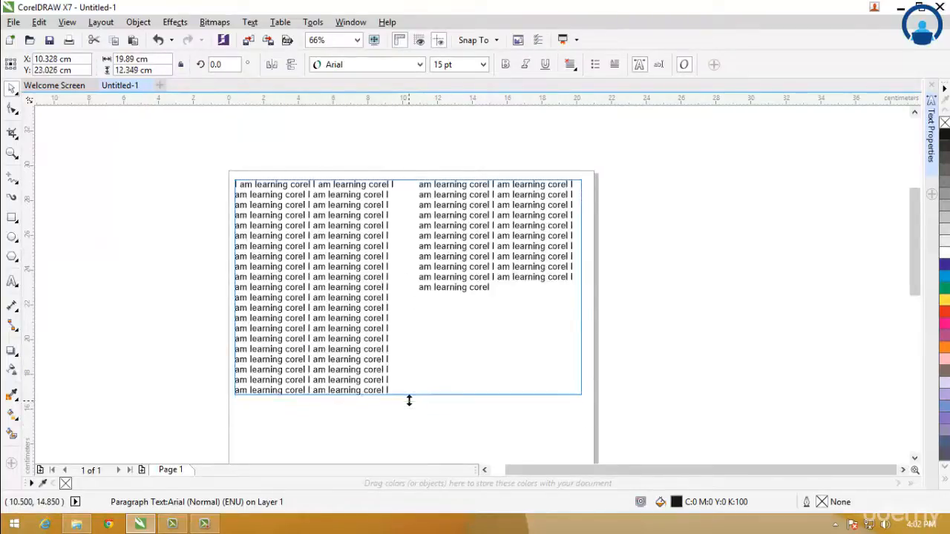
pyautogui.click(250, 23)
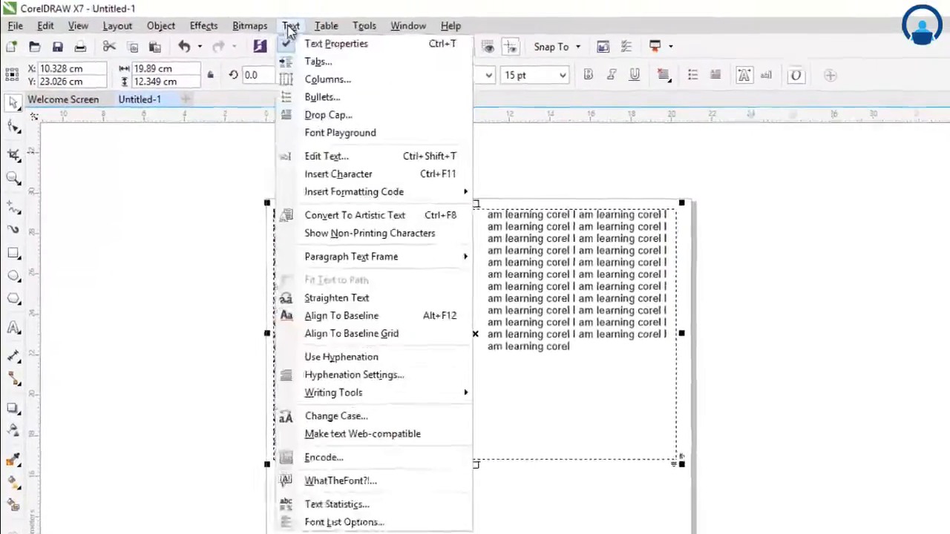
pyautogui.click(278, 69)
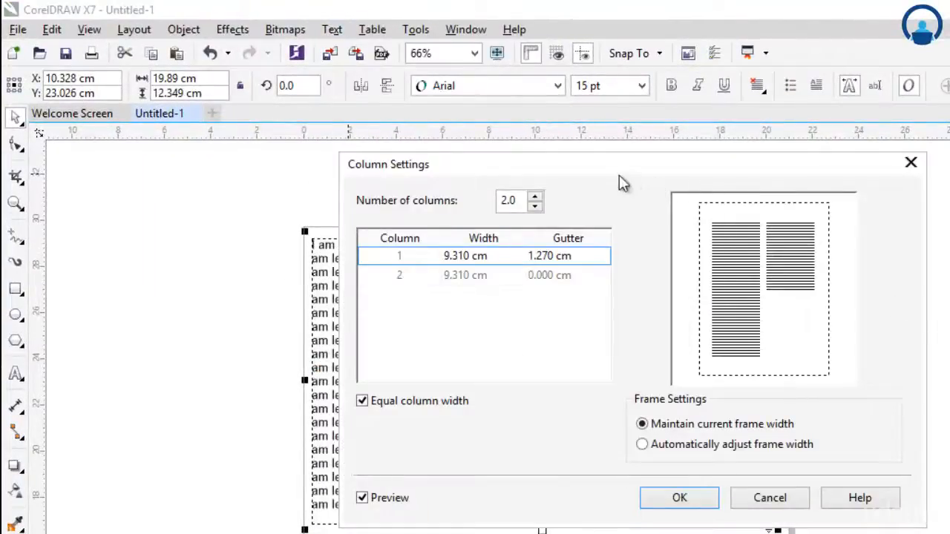
pyautogui.press('Escape')
pyautogui.click(336, 32)
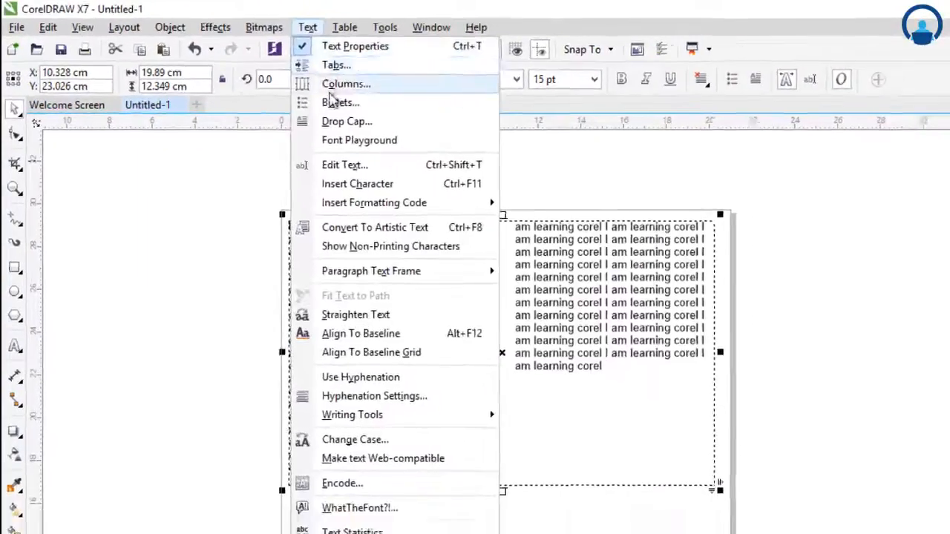
pyautogui.click(331, 92)
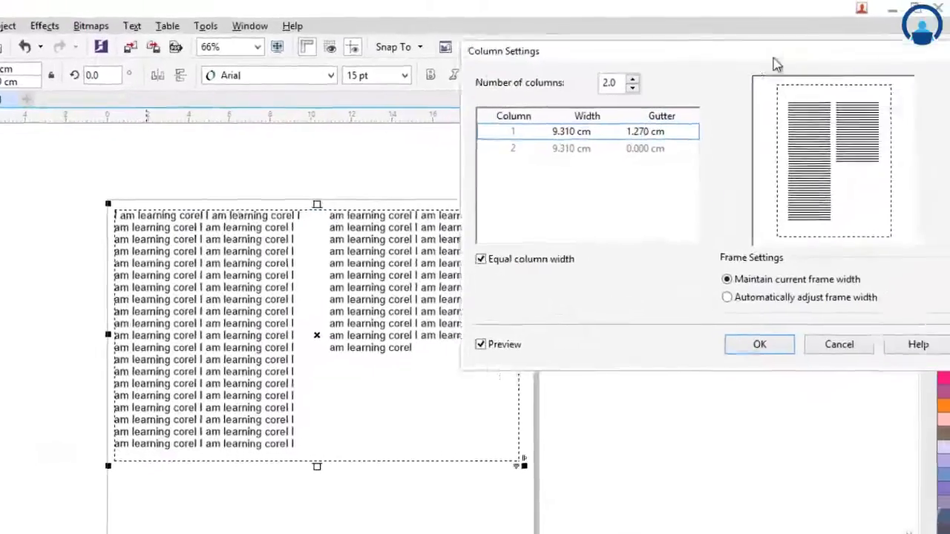
# Try three, four, five and one columns for the paragraph text, and return the number of columns to two
pyautogui.click(632, 79)
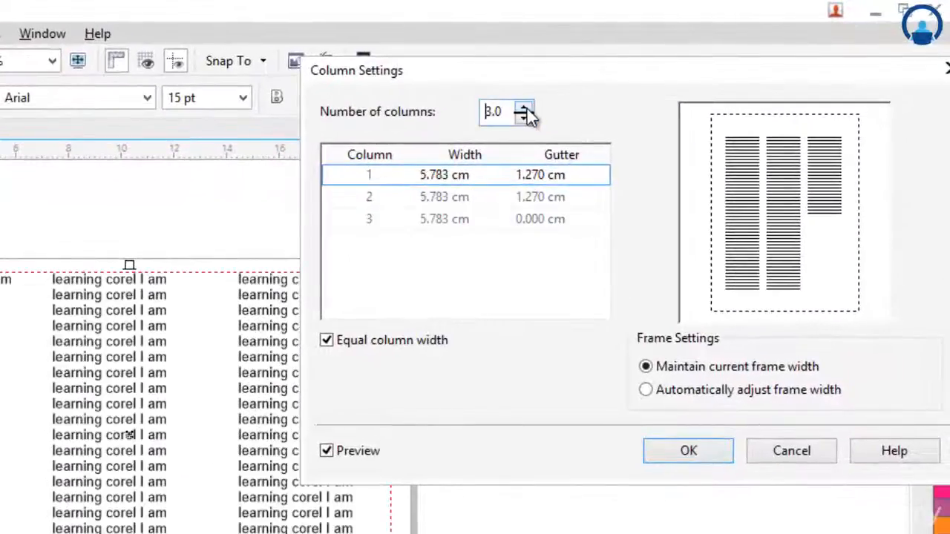
pyautogui.click(525, 110)
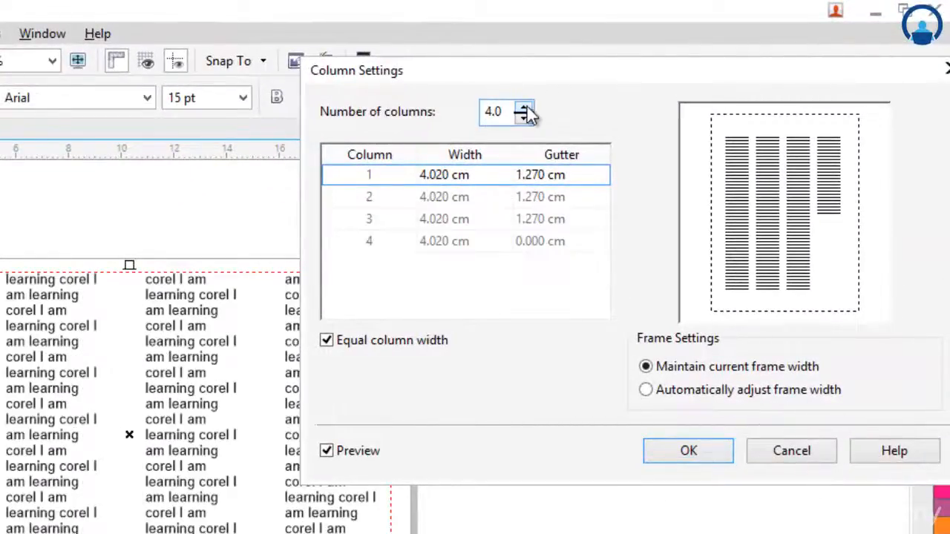
pyautogui.click(525, 110)
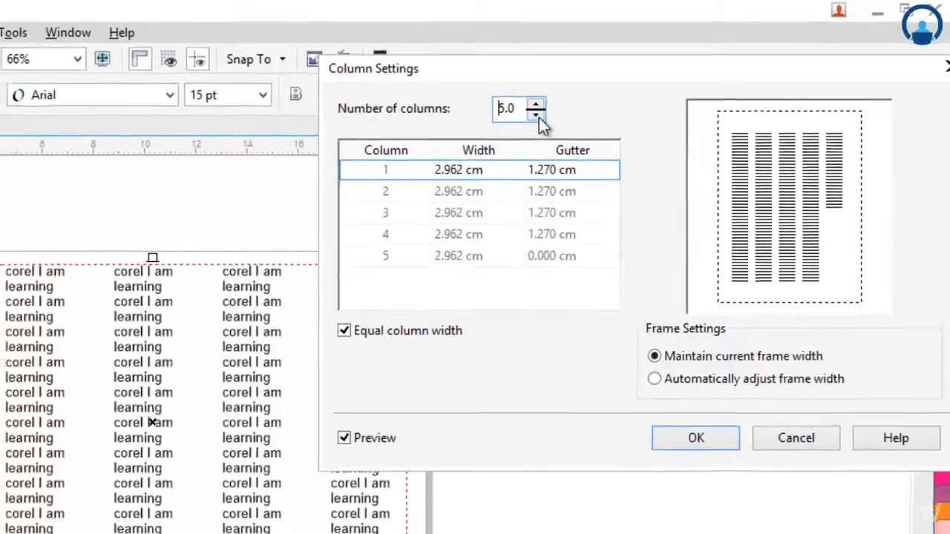
pyautogui.click(535, 115)
pyautogui.click(536, 115)
pyautogui.click(535, 116)
pyautogui.click(536, 116)
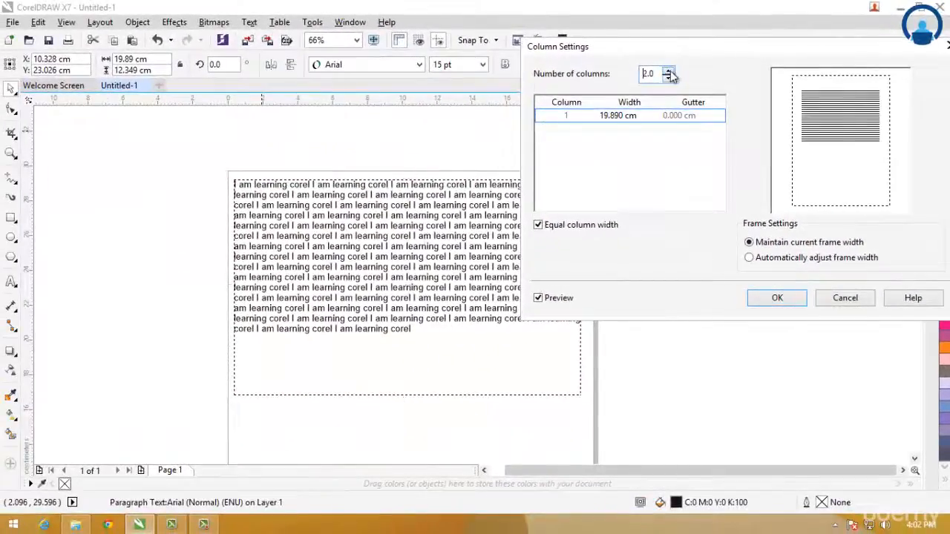
pyautogui.click(638, 77)
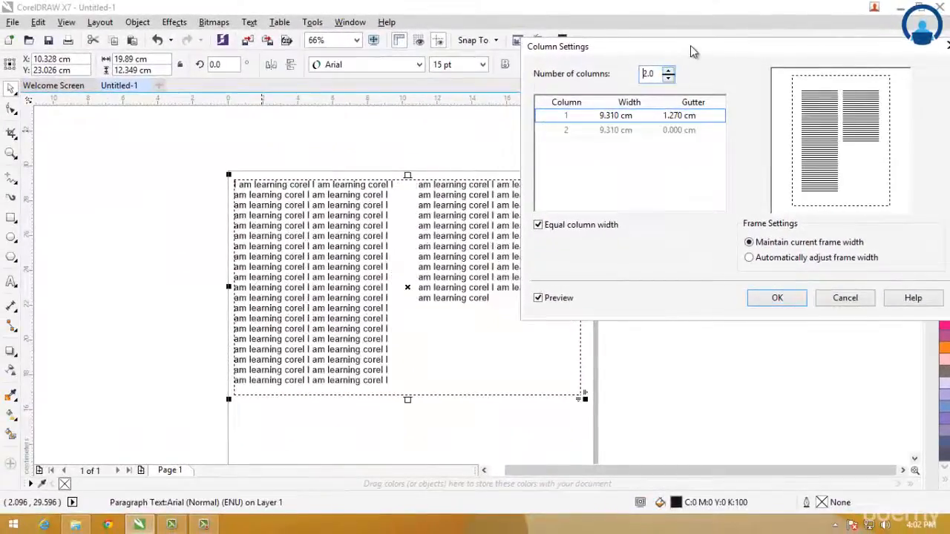
# Widen the two equal columns to 9.945 cm each with no gutter between them
pyautogui.moveTo(690, 50); pyautogui.dragTo(664, 104)
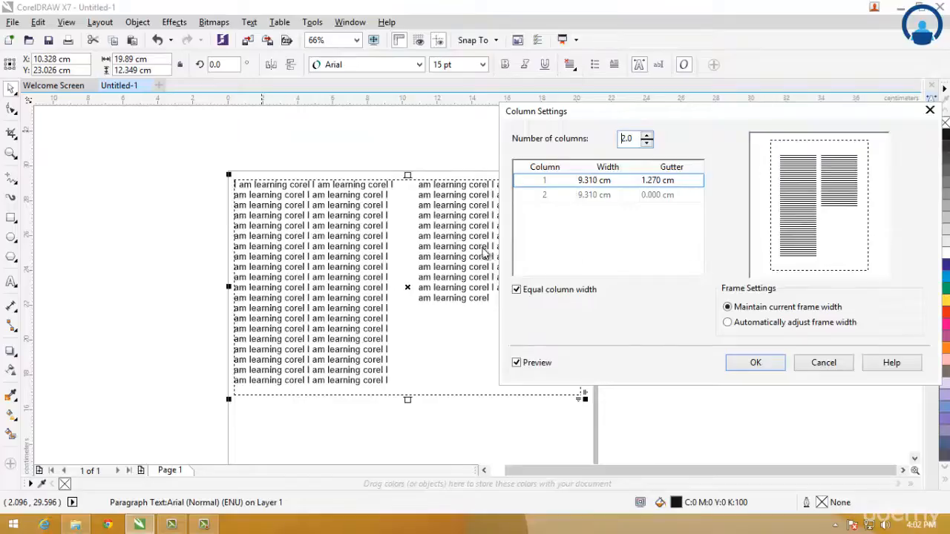
pyautogui.click(597, 181)
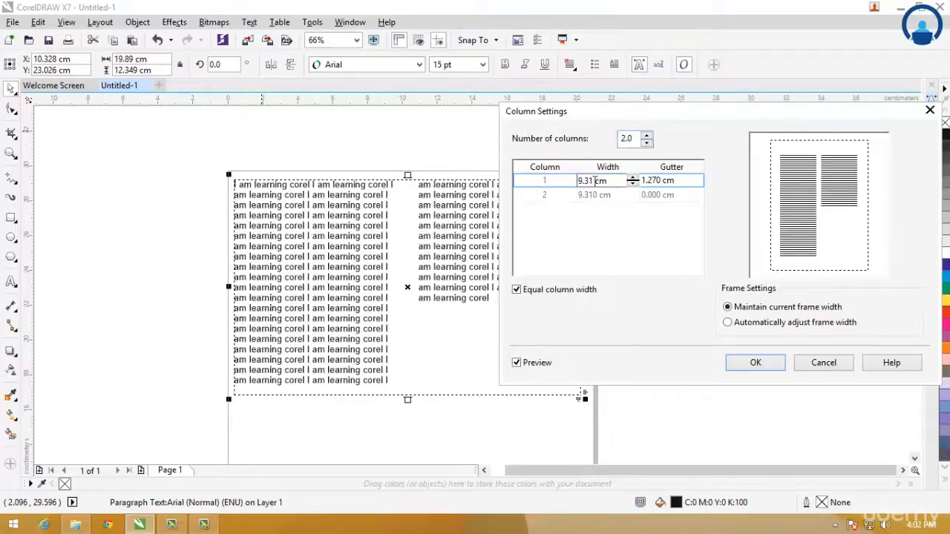
pyautogui.moveTo(594, 180); pyautogui.dragTo(533, 178)
pyautogui.click(570, 232)
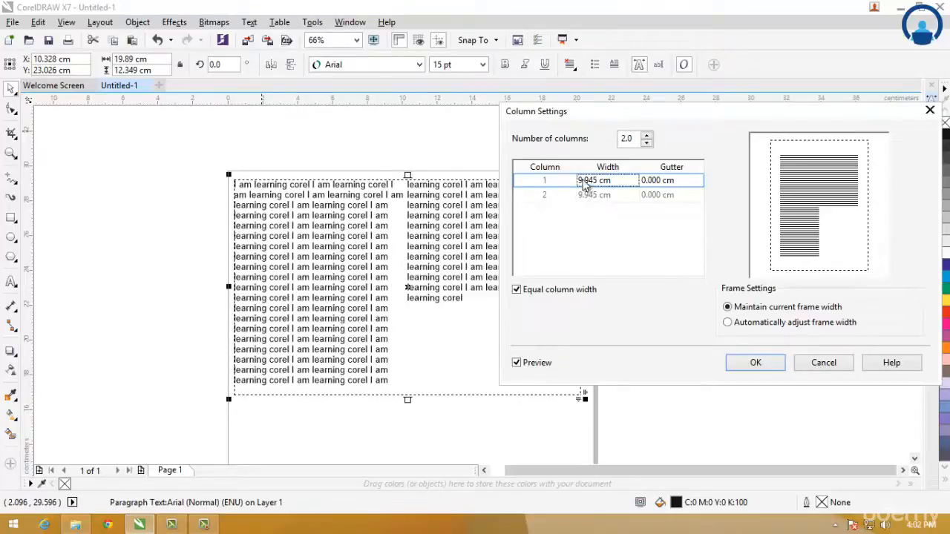
# Turn off equal column width and set the first column's width to 12 cm
pyautogui.click(518, 290)
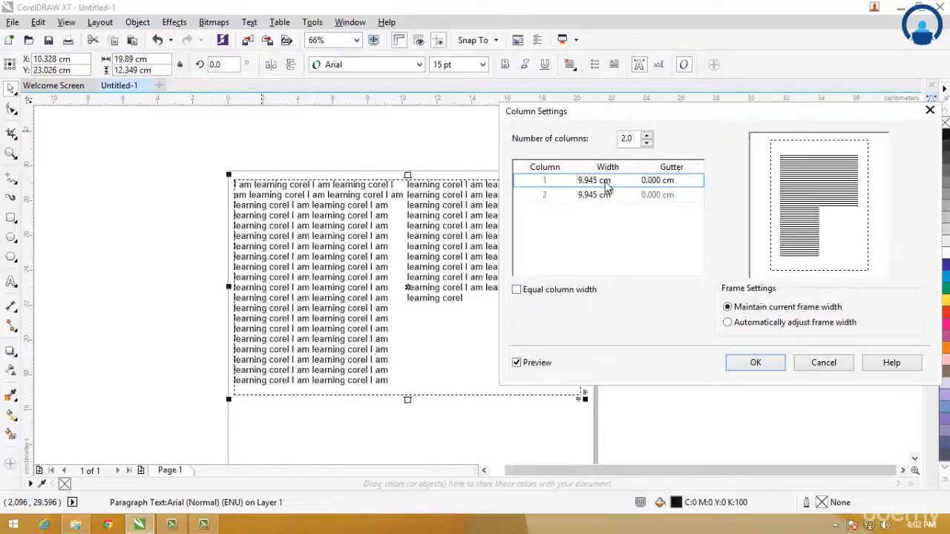
pyautogui.click(597, 182)
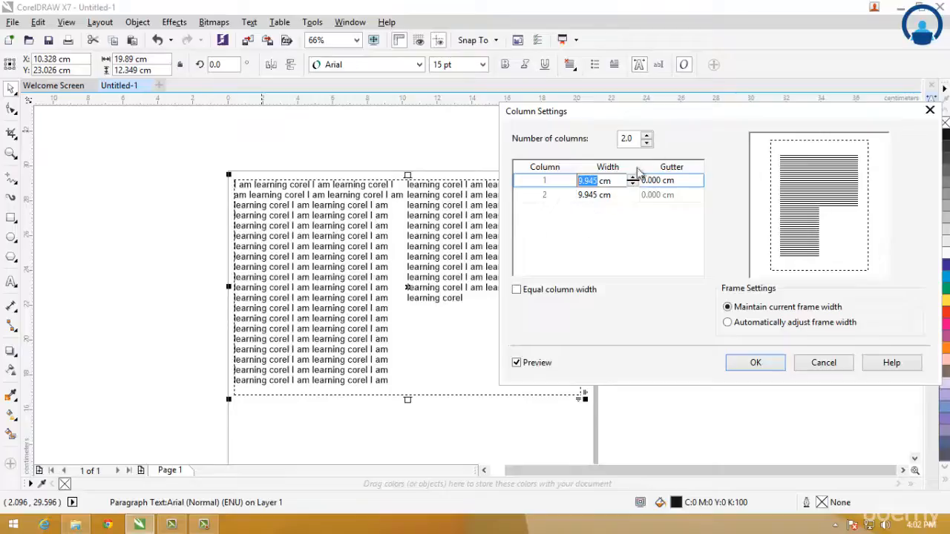
pyautogui.write('12')
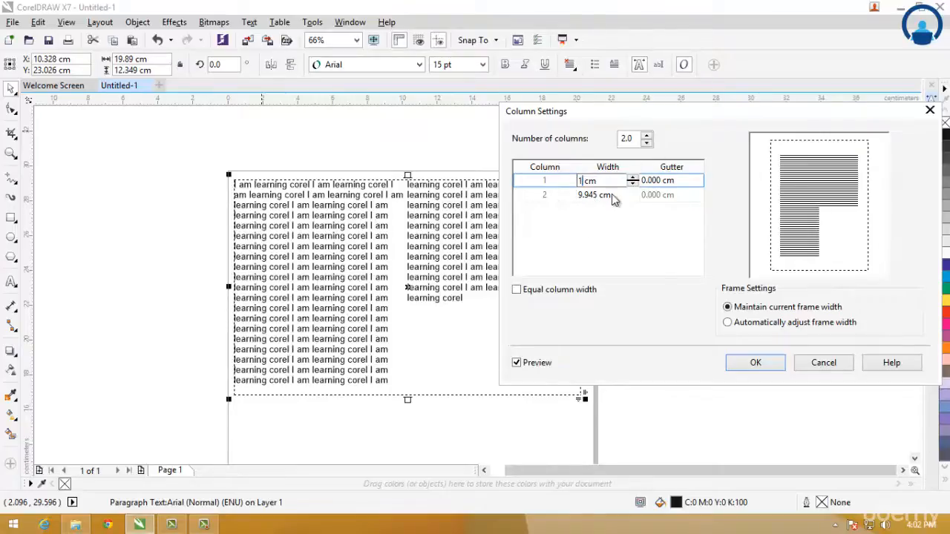
pyautogui.press('Return')
pyautogui.moveTo(622, 118); pyautogui.dragTo(636, 157)
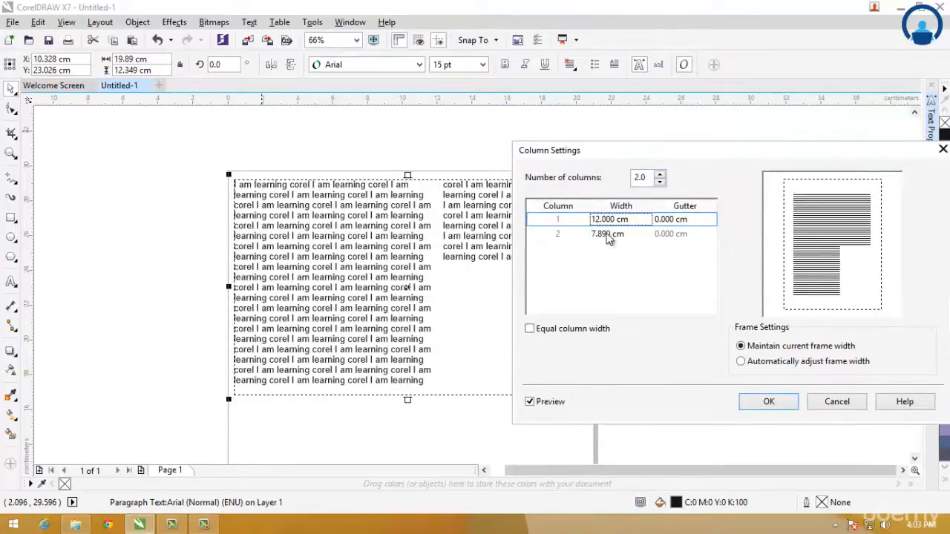
# Set the second column's width to 5 cm
pyautogui.click(609, 235)
pyautogui.write('5')
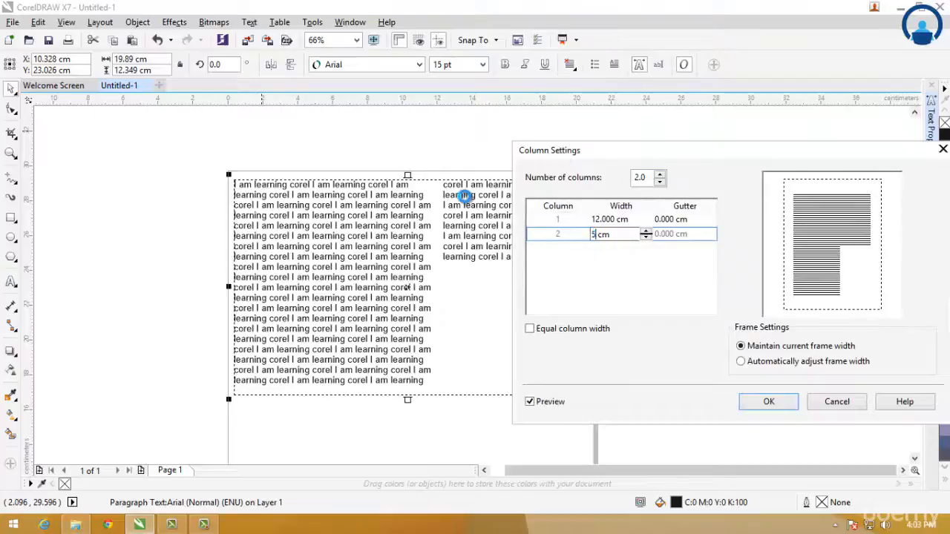
pyautogui.press('Return')
pyautogui.moveTo(550, 153); pyautogui.dragTo(524, 255)
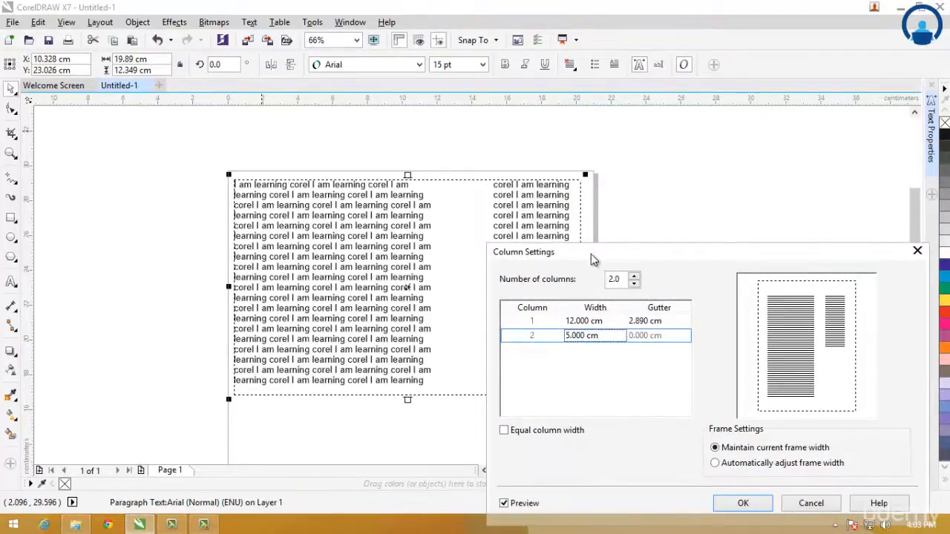
# Set the first column's width to 8 cm and the second column's width to 7 cm
pyautogui.moveTo(591, 255); pyautogui.dragTo(373, 280)
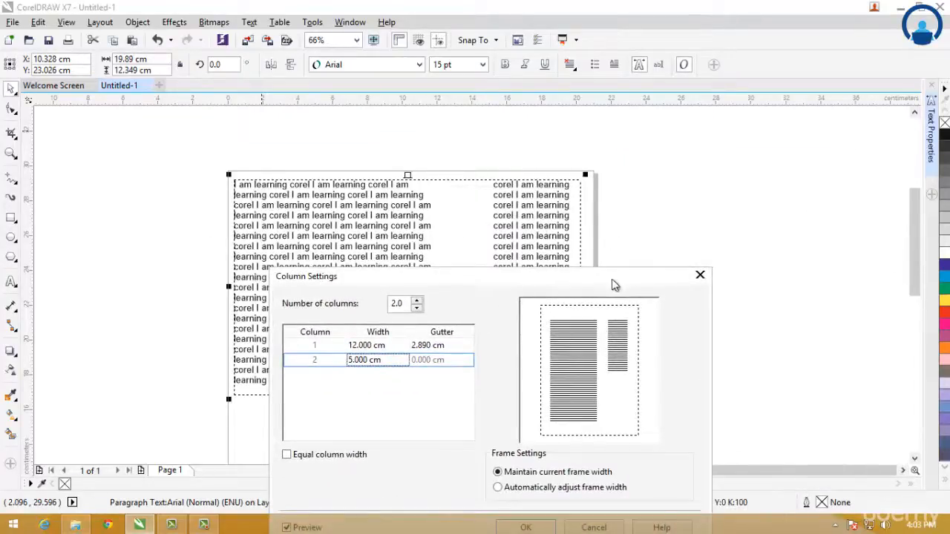
pyautogui.moveTo(666, 275); pyautogui.dragTo(621, 276)
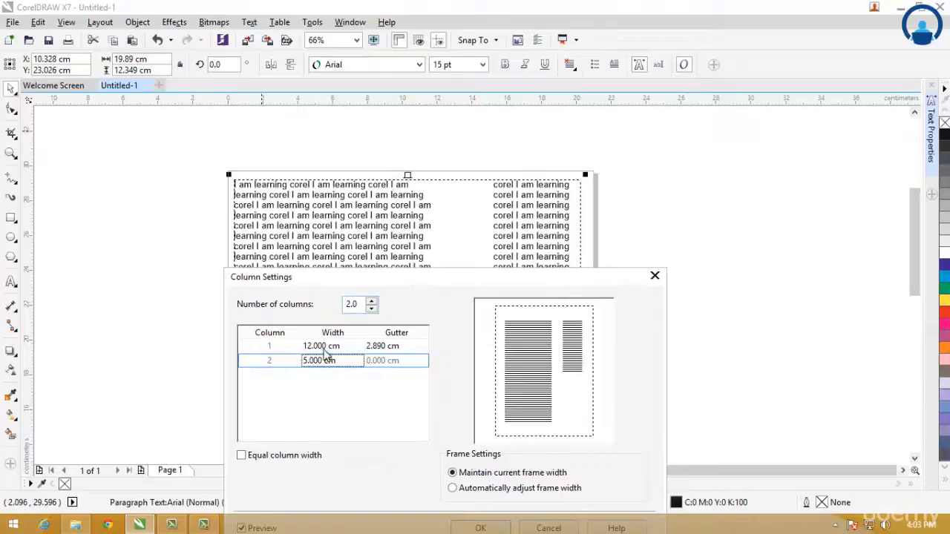
pyautogui.click(319, 346)
pyautogui.moveTo(319, 346); pyautogui.dragTo(256, 345)
pyautogui.write('8')
pyautogui.press('Return')
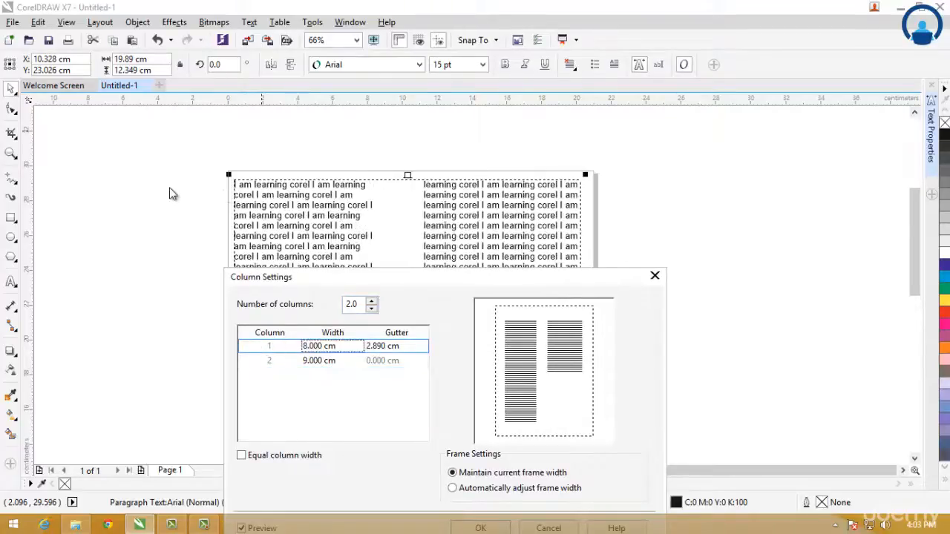
pyautogui.click(318, 360)
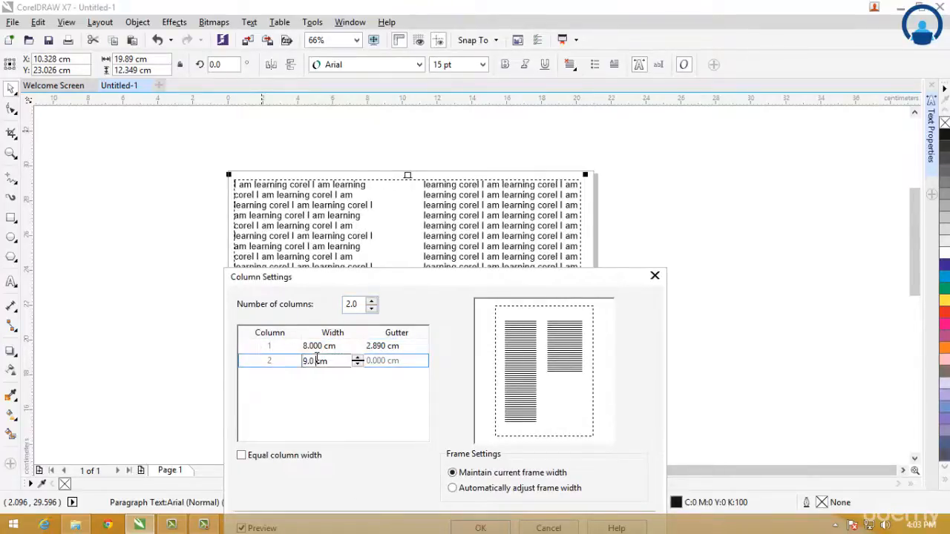
pyautogui.write('7')
pyautogui.press('Return')
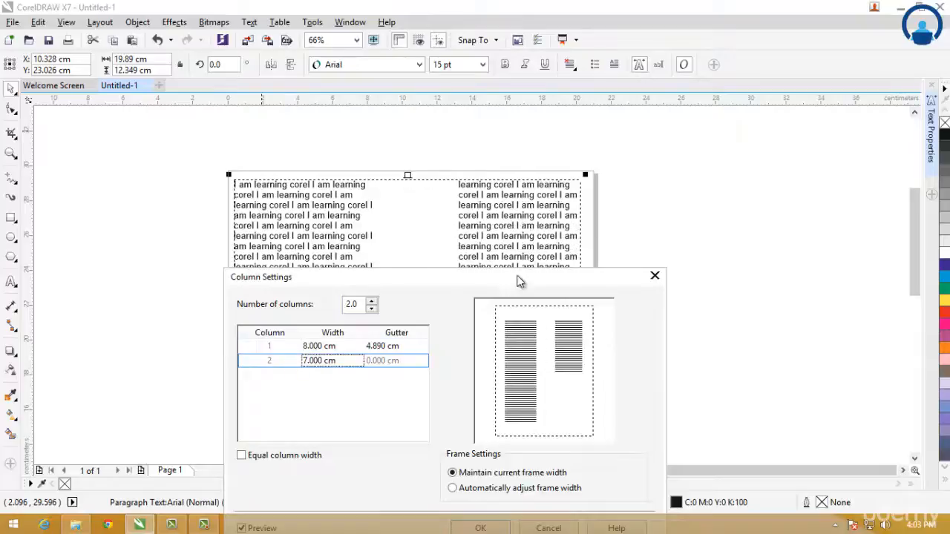
pyautogui.moveTo(517, 277); pyautogui.dragTo(788, 151)
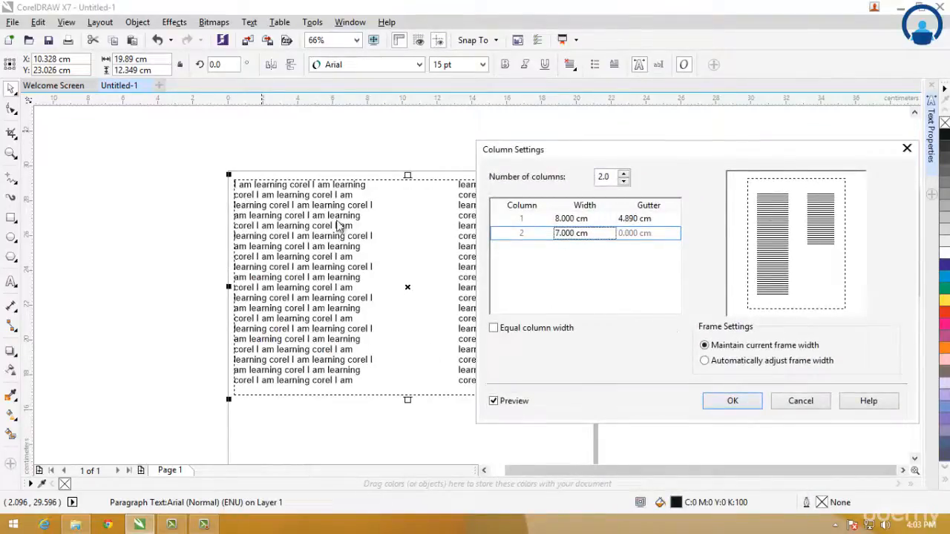
# Turn equal column width back on and set the width of both columns to 9 cm
pyautogui.moveTo(668, 150); pyautogui.dragTo(393, 286)
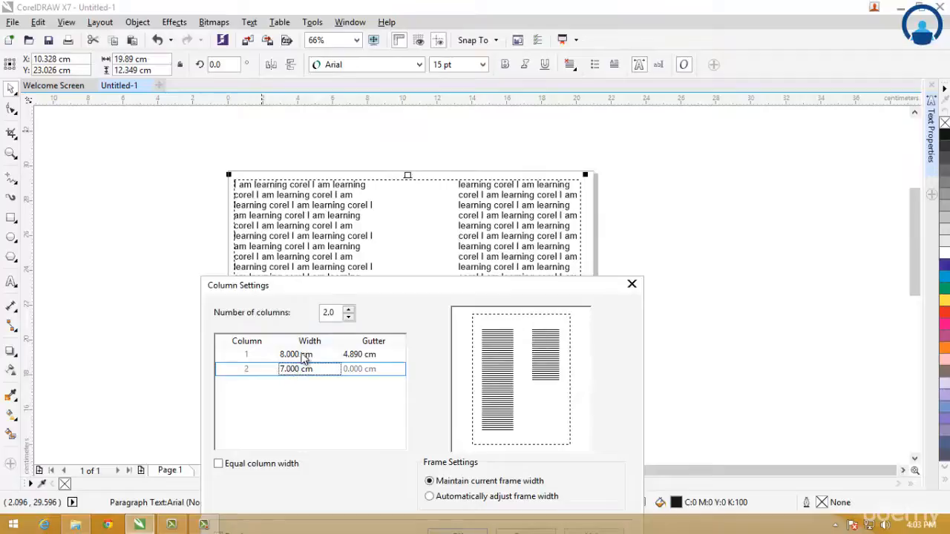
pyautogui.moveTo(435, 288); pyautogui.dragTo(802, 163)
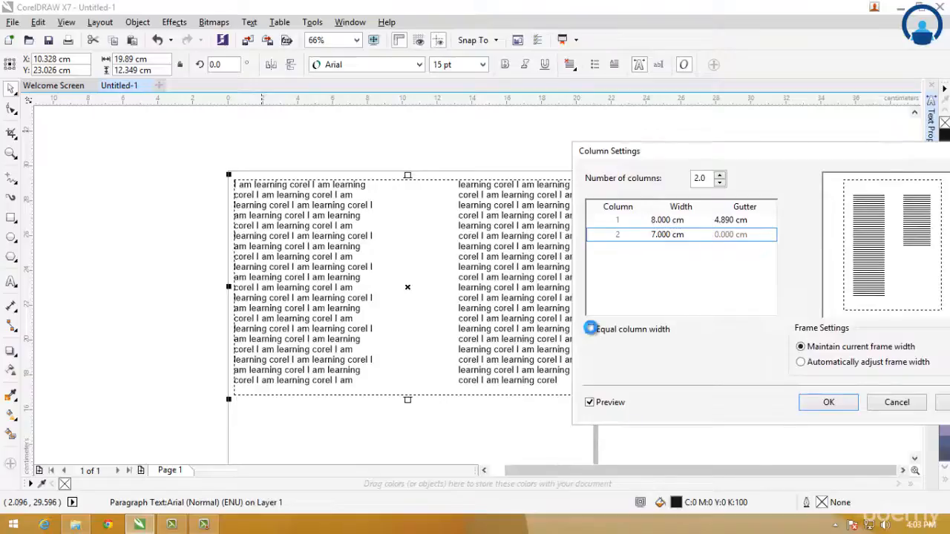
pyautogui.click(592, 330)
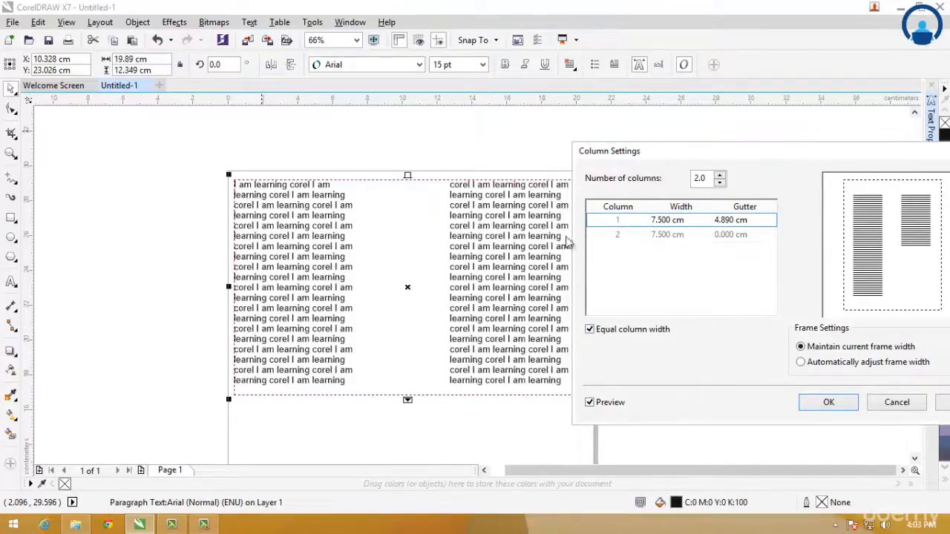
pyautogui.doubleClick(664, 220)
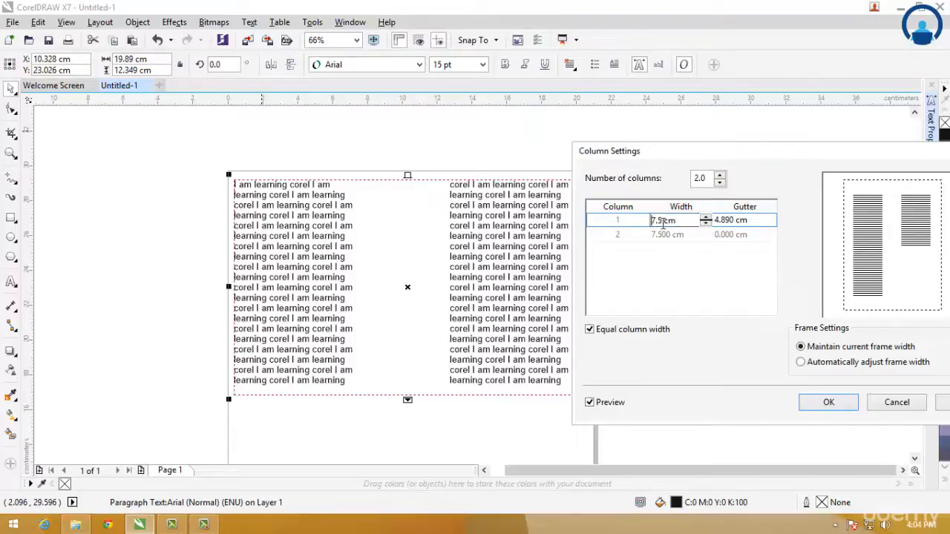
pyautogui.click(620, 227)
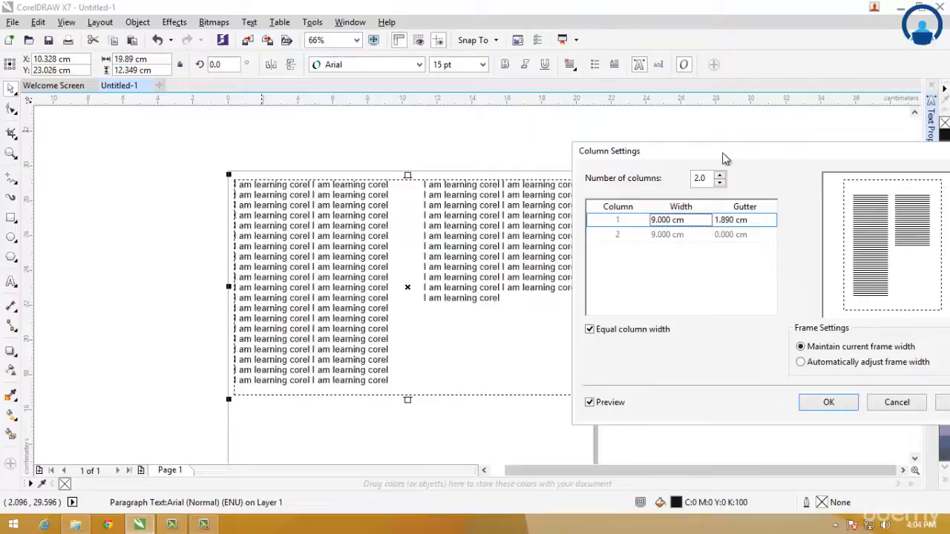
pyautogui.moveTo(725, 159); pyautogui.dragTo(659, 164)
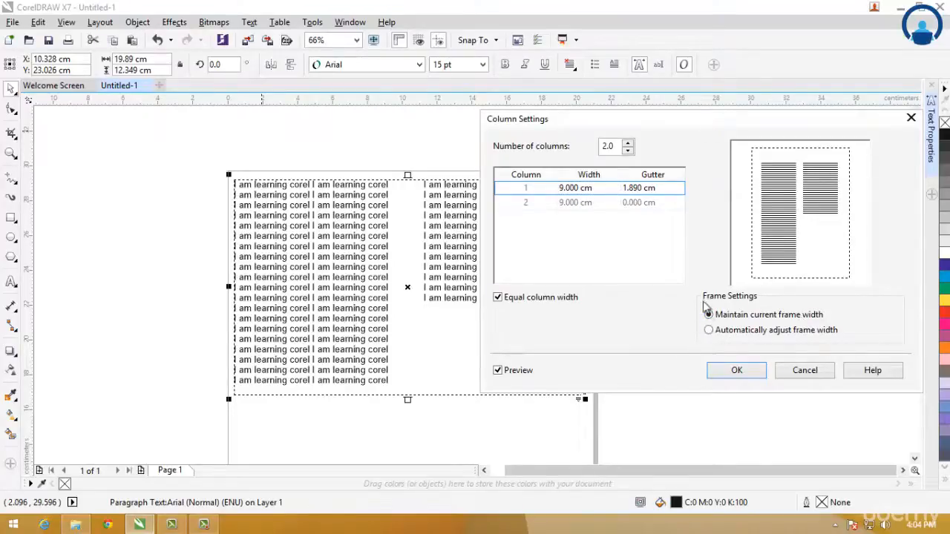
# Increase the number of columns to 3 and set the gutter between them to 1 cm
pyautogui.moveTo(711, 124); pyautogui.dragTo(704, 177)
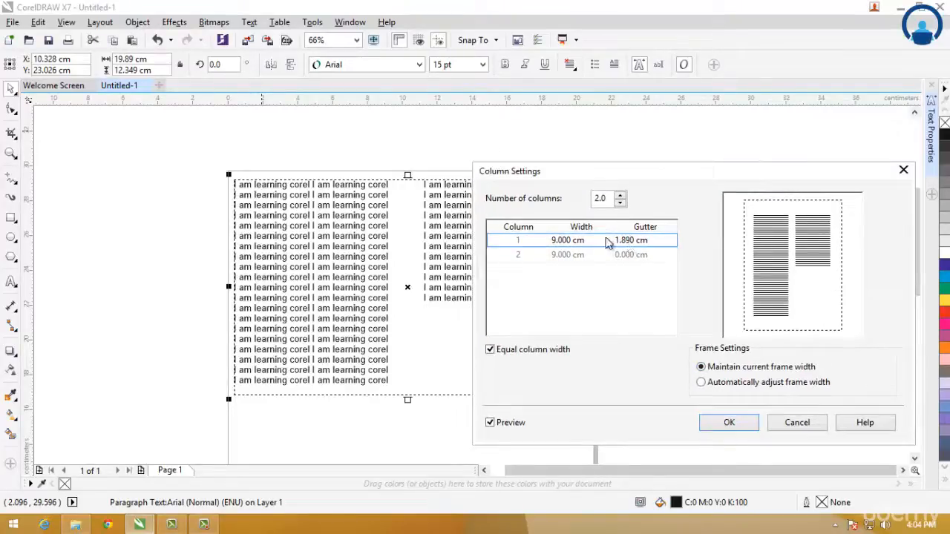
pyautogui.click(620, 197)
pyautogui.moveTo(644, 173); pyautogui.dragTo(722, 127)
pyautogui.click(741, 196)
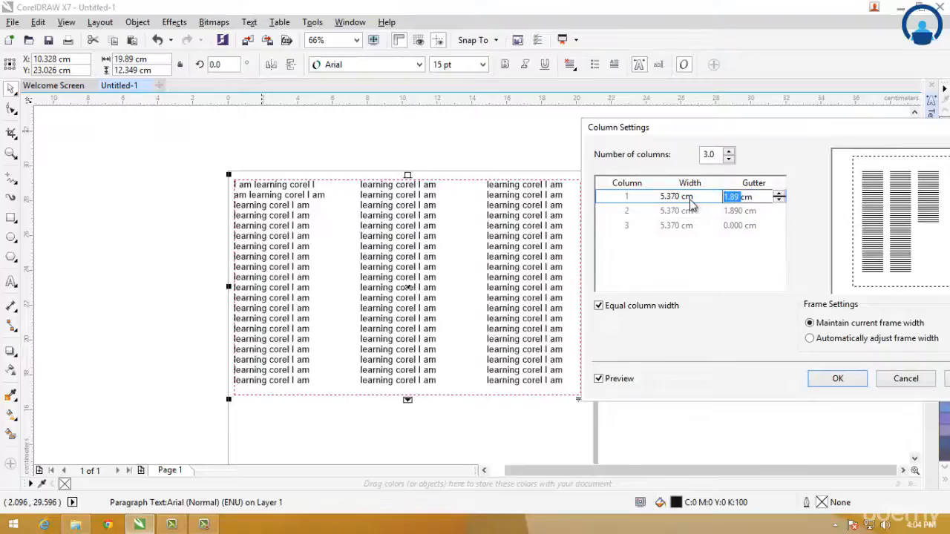
pyautogui.write('5')
pyautogui.press('Return')
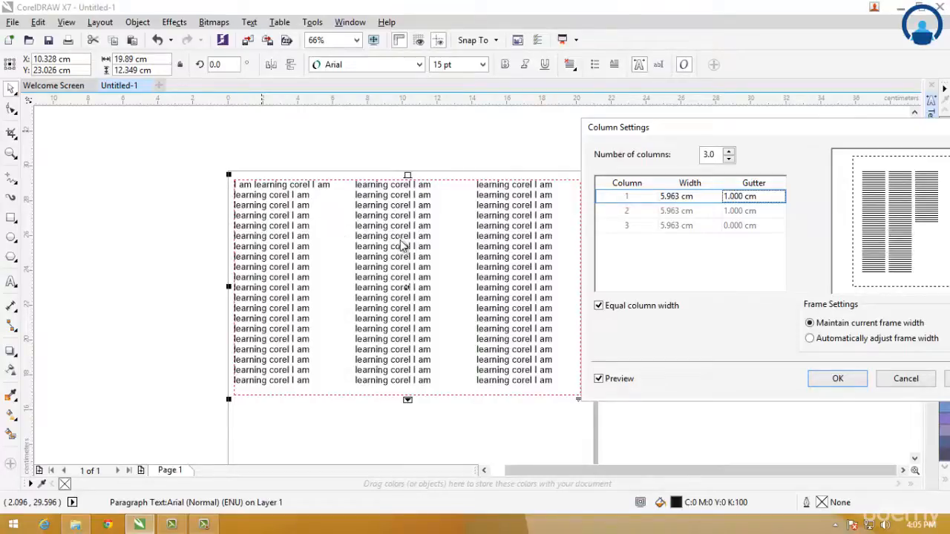
# Set the gutter between the three equal columns to 3 cm
pyautogui.click(682, 197)
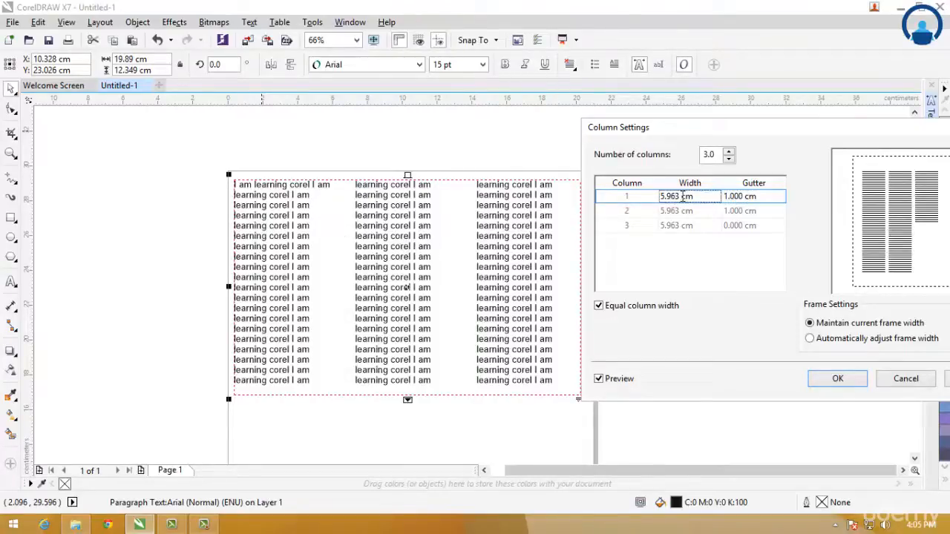
pyautogui.moveTo(679, 197); pyautogui.dragTo(624, 199)
pyautogui.click(749, 200)
pyautogui.click(742, 197)
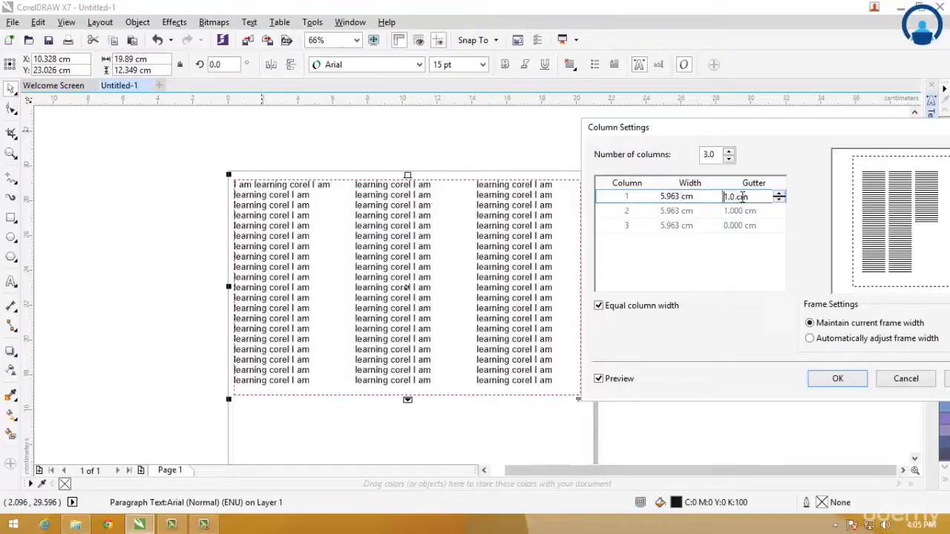
pyautogui.moveTo(717, 192); pyautogui.dragTo(684, 195)
pyautogui.write('2')
pyautogui.press('Return')
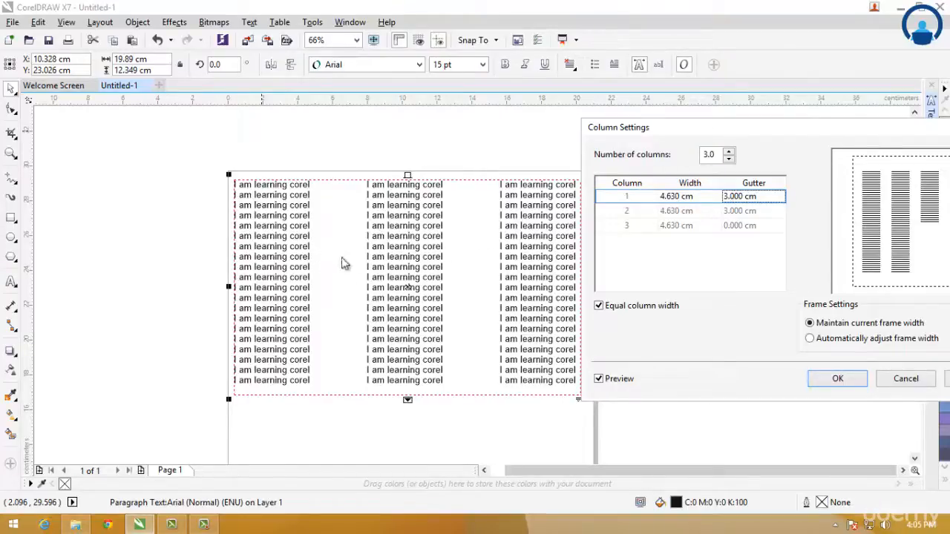
# Turn off the column preview and set the width of the three equal columns to 5 cm
pyautogui.moveTo(842, 139); pyautogui.dragTo(755, 126)
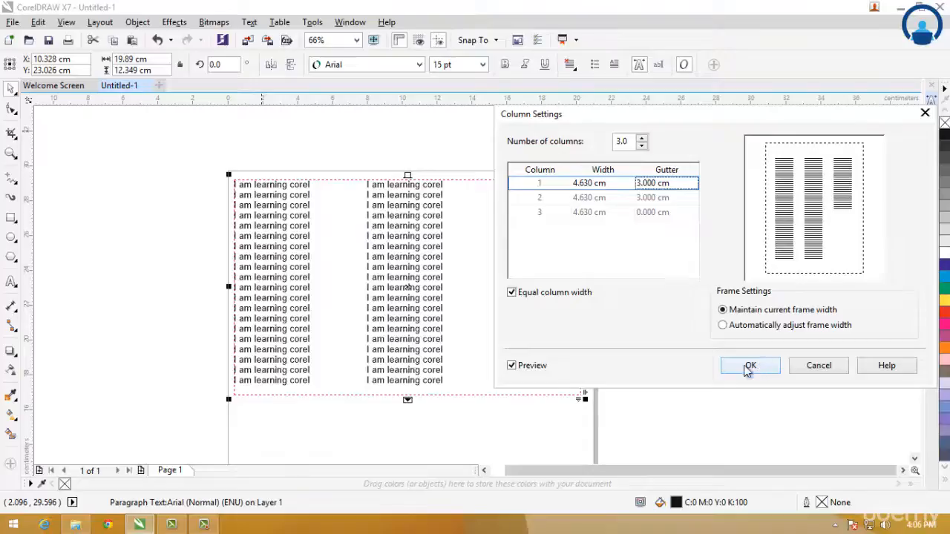
pyautogui.click(511, 366)
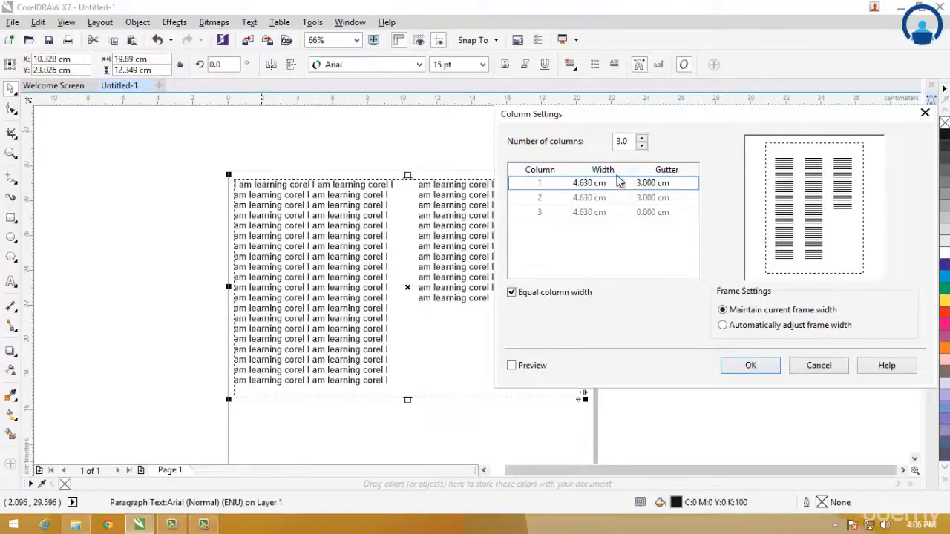
pyautogui.click(598, 184)
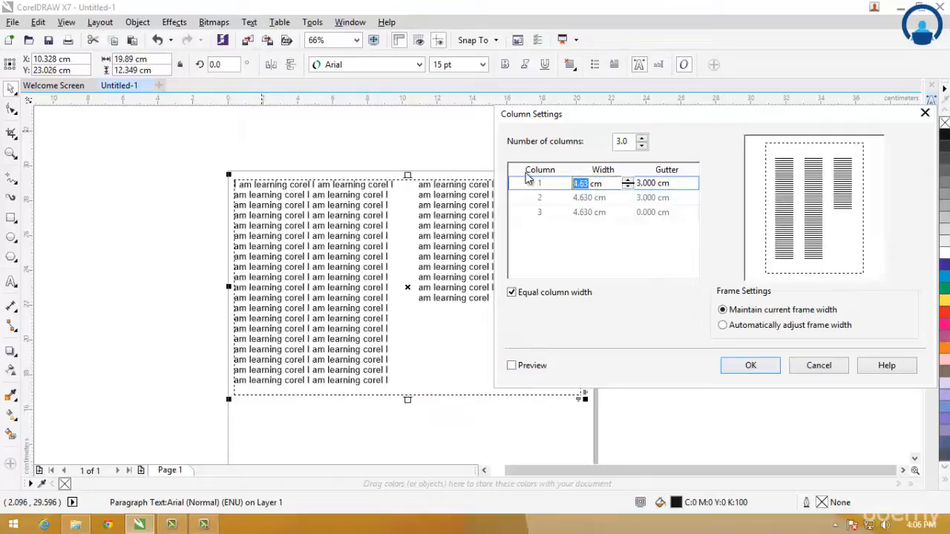
pyautogui.write('5')
pyautogui.press('Return')
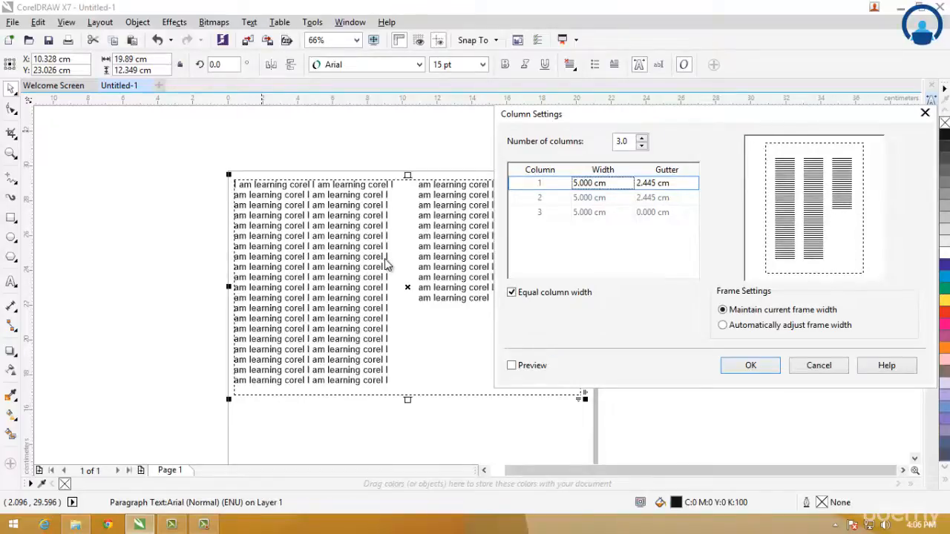
# Turn the preview back on and apply the three-column settings to the text frame
pyautogui.click(512, 366)
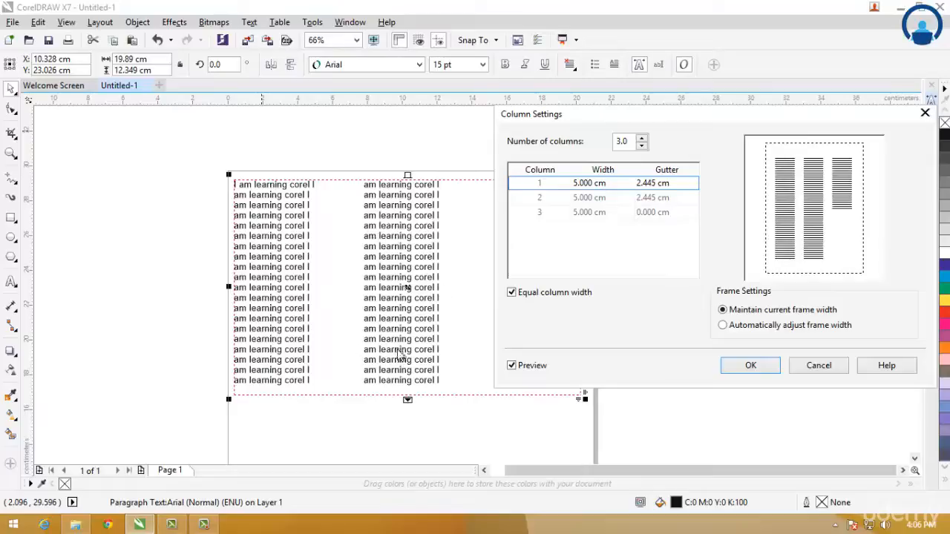
pyautogui.moveTo(818, 110); pyautogui.dragTo(787, 117)
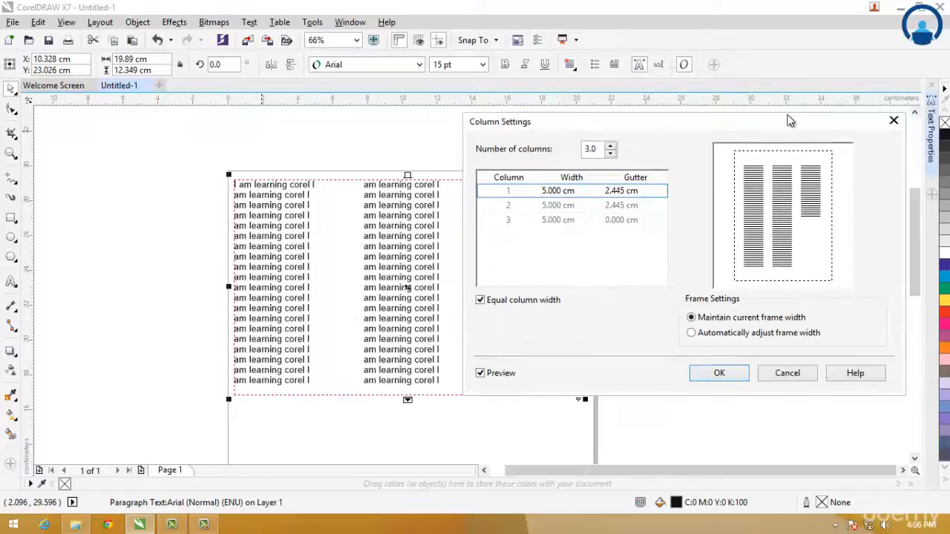
pyautogui.click(720, 377)
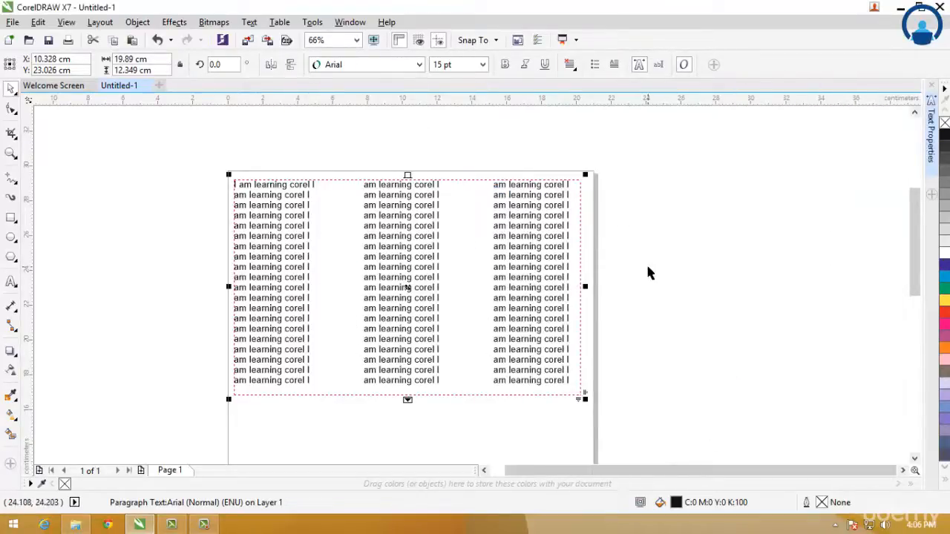
# Select all the text in the frame and reduce its number of columns to 1
pyautogui.doubleClick(435, 309)
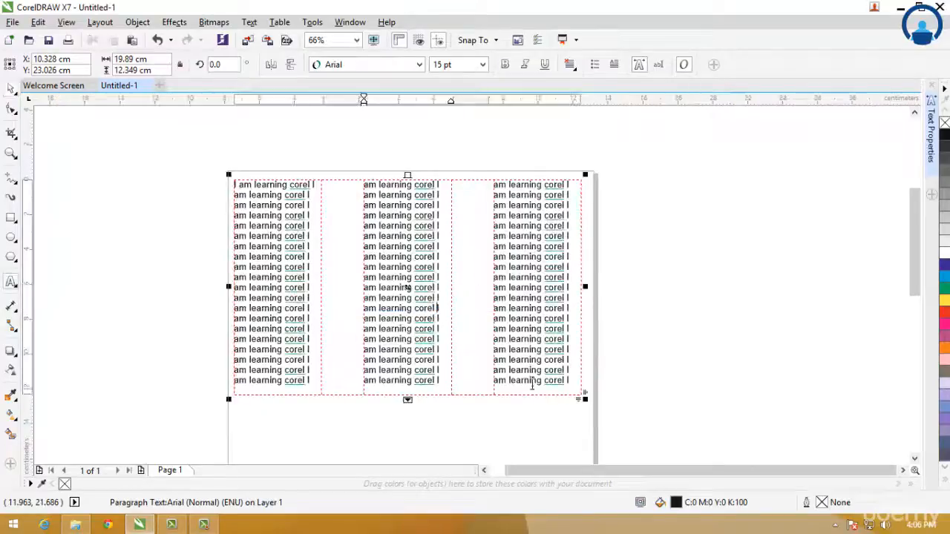
pyautogui.hotkey('ctrl', 'a')
pyautogui.click(249, 22)
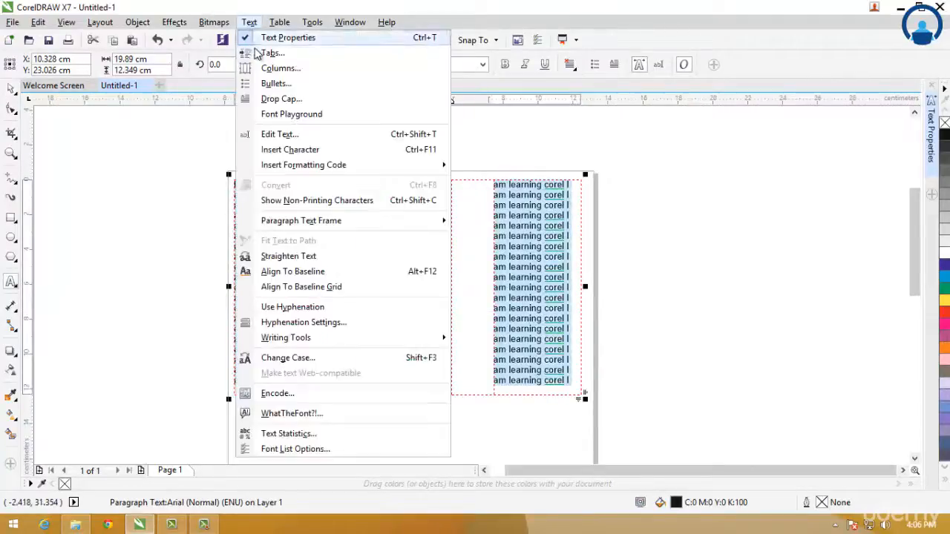
pyautogui.click(269, 68)
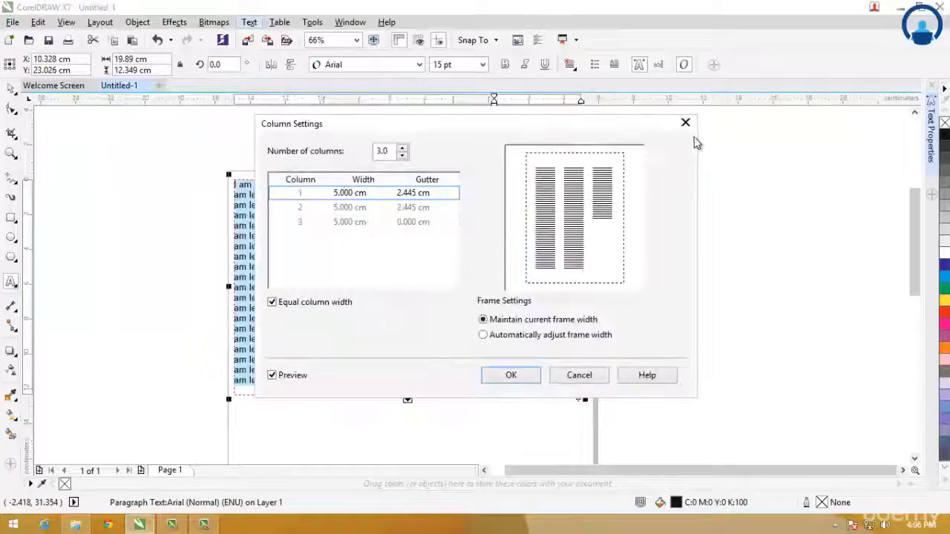
pyautogui.moveTo(602, 125); pyautogui.dragTo(873, 84)
pyautogui.click(666, 112)
pyautogui.click(665, 112)
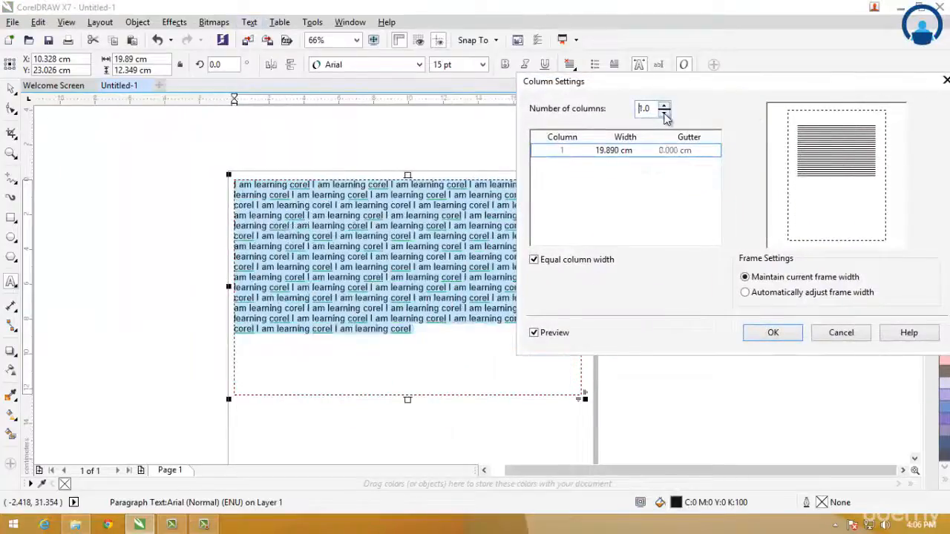
pyautogui.click(770, 334)
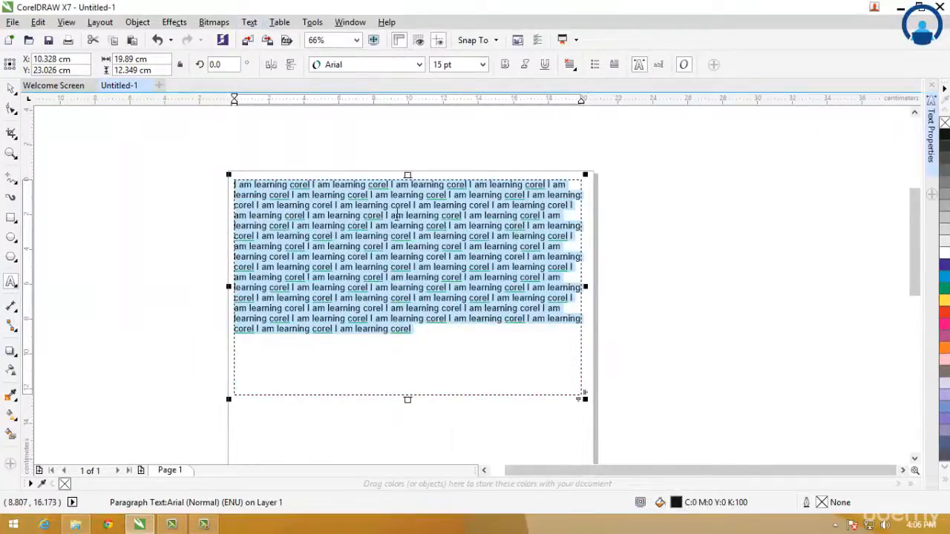
pyautogui.click(502, 221)
pyautogui.click(250, 21)
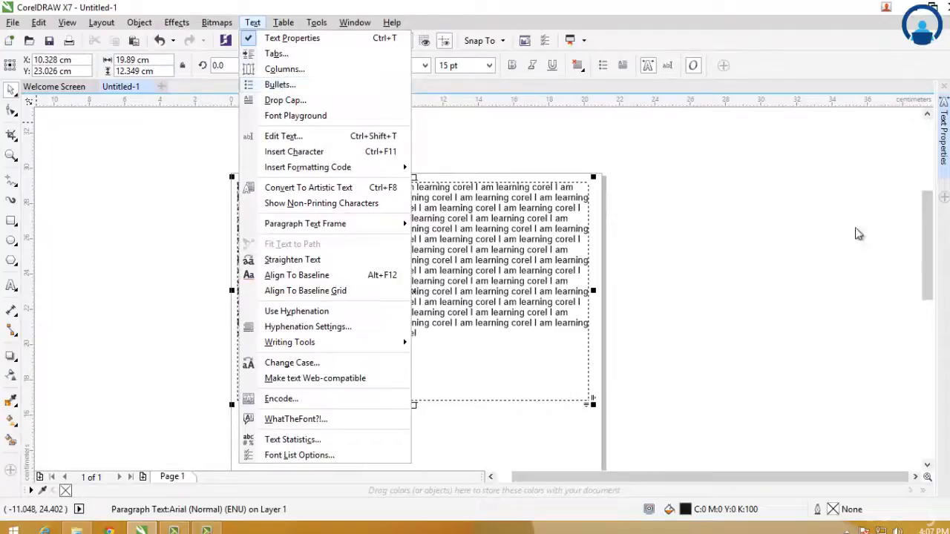
pyautogui.click(797, 213)
pyautogui.click(740, 213)
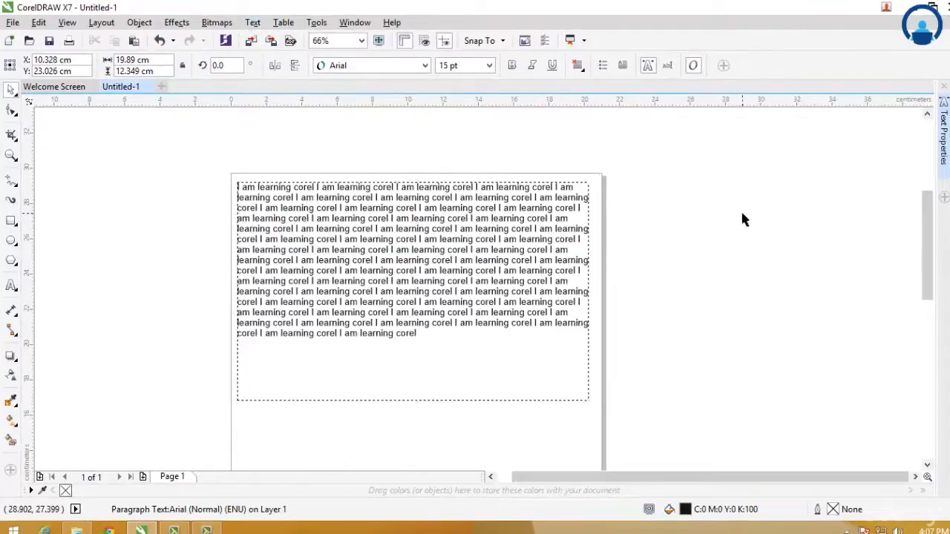
pyautogui.click(510, 267)
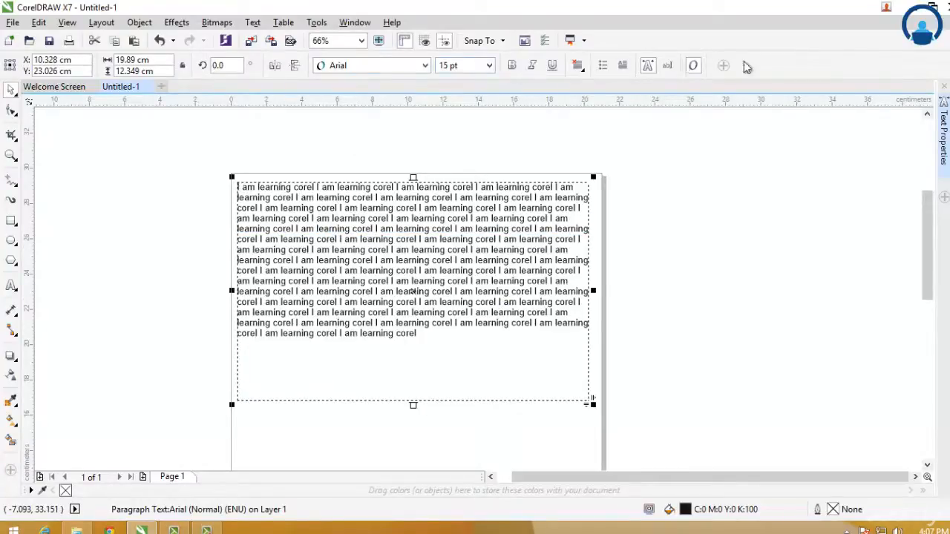
pyautogui.rightClick(766, 66)
pyautogui.moveTo(765, 72)
pyautogui.click(772, 57)
pyautogui.rightClick(775, 73)
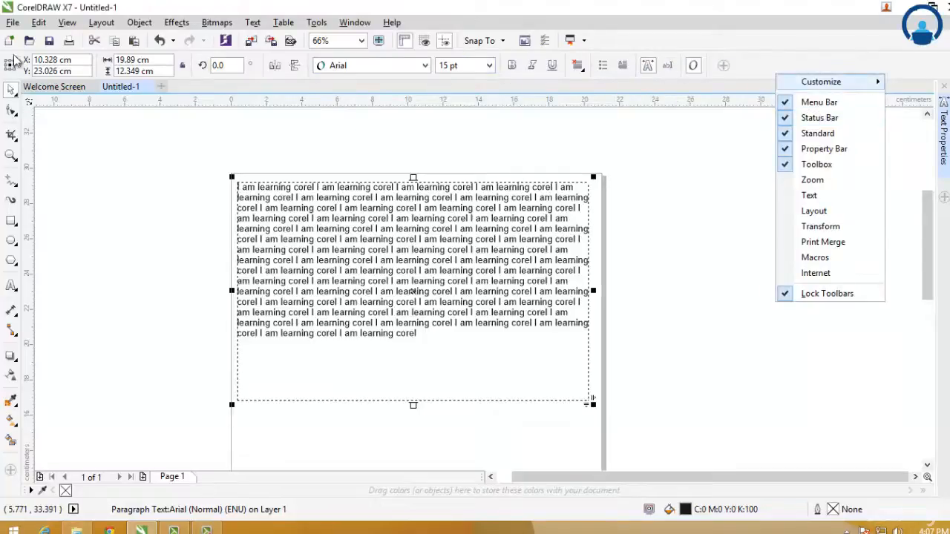
pyautogui.click(696, 35)
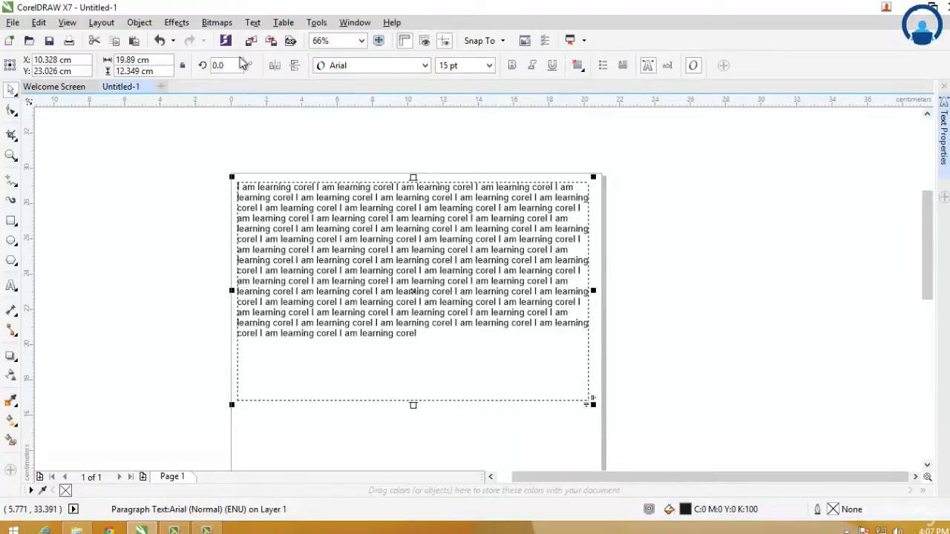
pyautogui.click(406, 312)
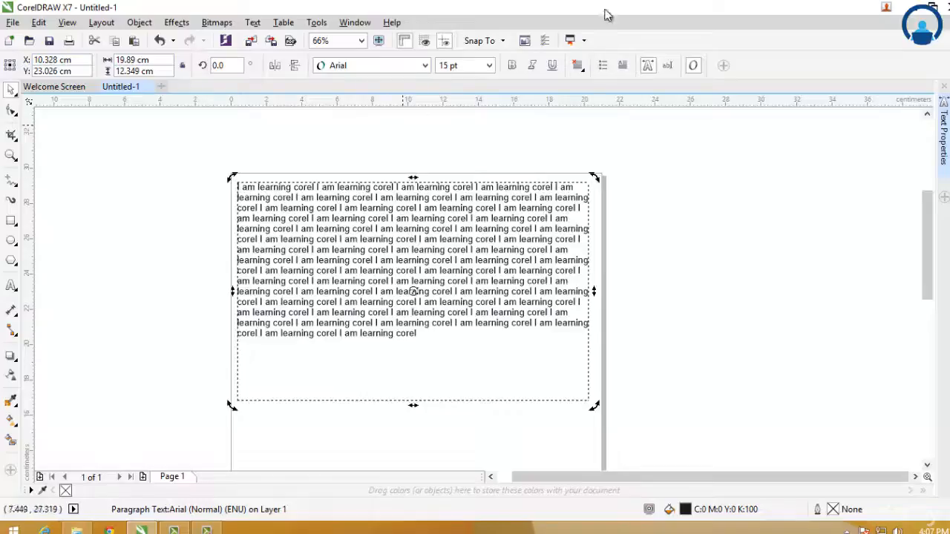
pyautogui.click(710, 217)
# Select the paragraph text frame and turn its text into a bulleted list
pyautogui.click(479, 264)
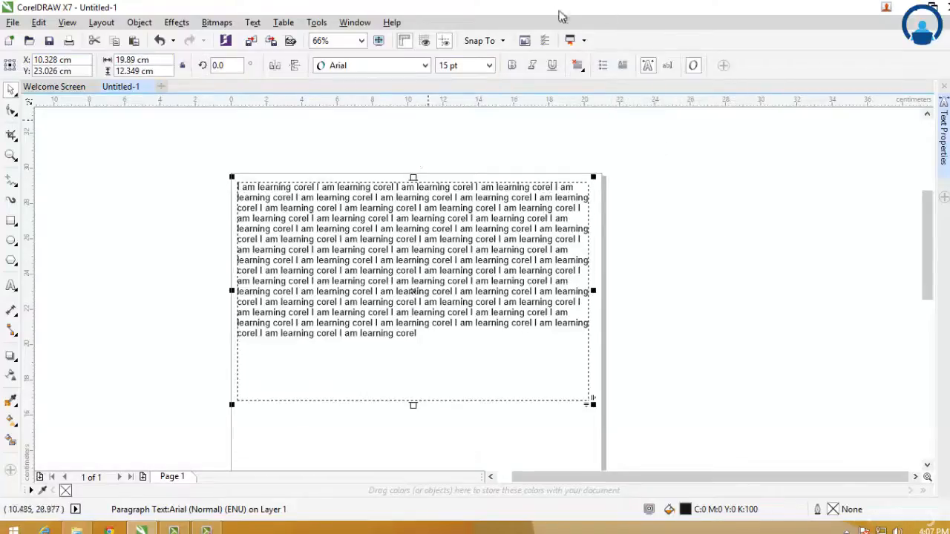
pyautogui.click(601, 68)
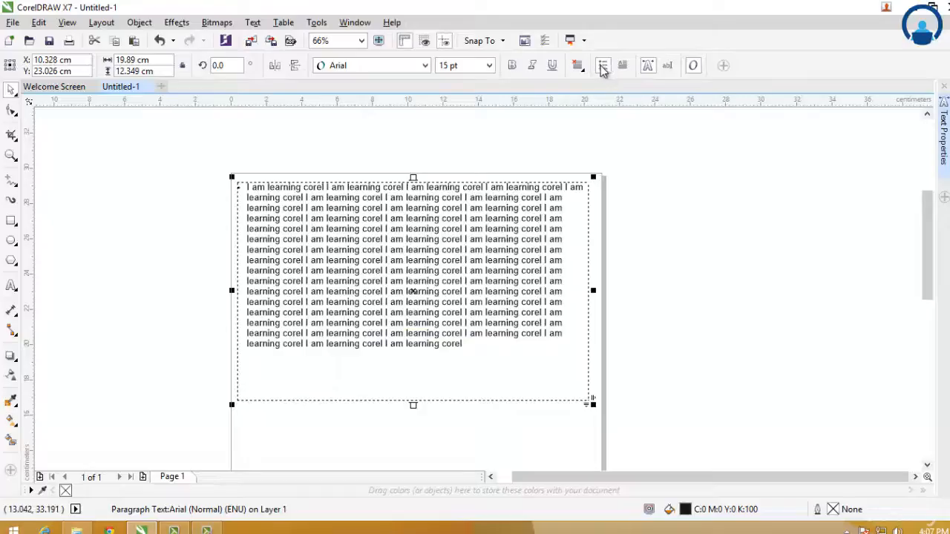
pyautogui.press('F2')
pyautogui.moveTo(201, 160); pyautogui.dragTo(630, 407)
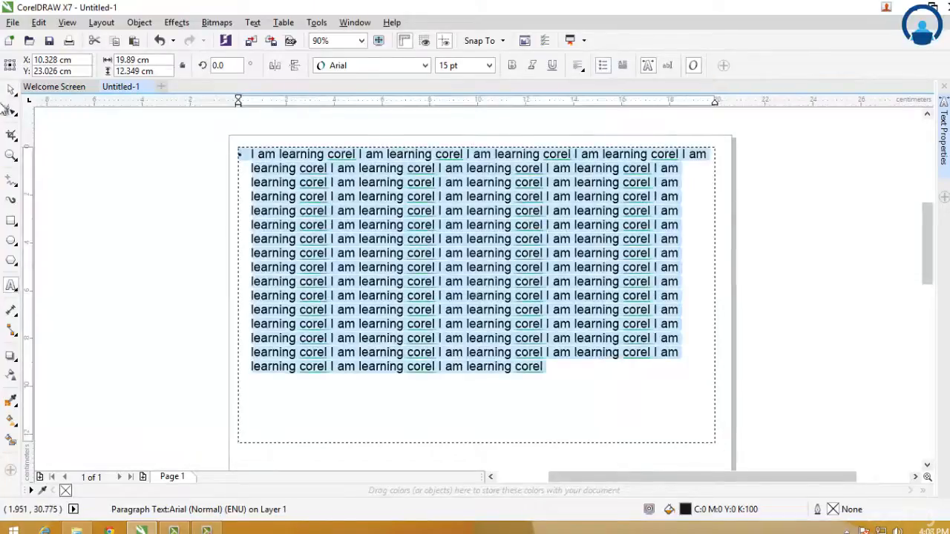
# Try the Force Justify alignment on the bulleted paragraph text frame
pyautogui.click(10, 91)
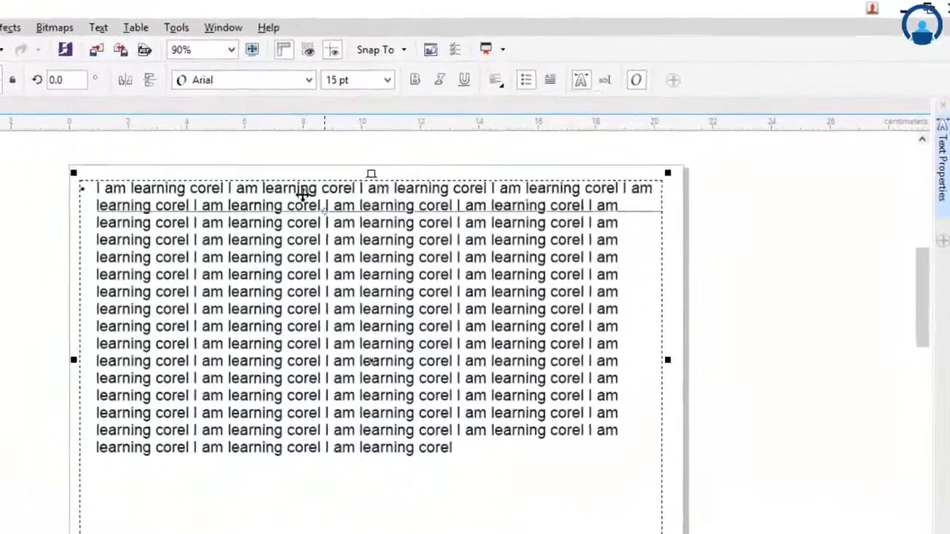
pyautogui.click(578, 66)
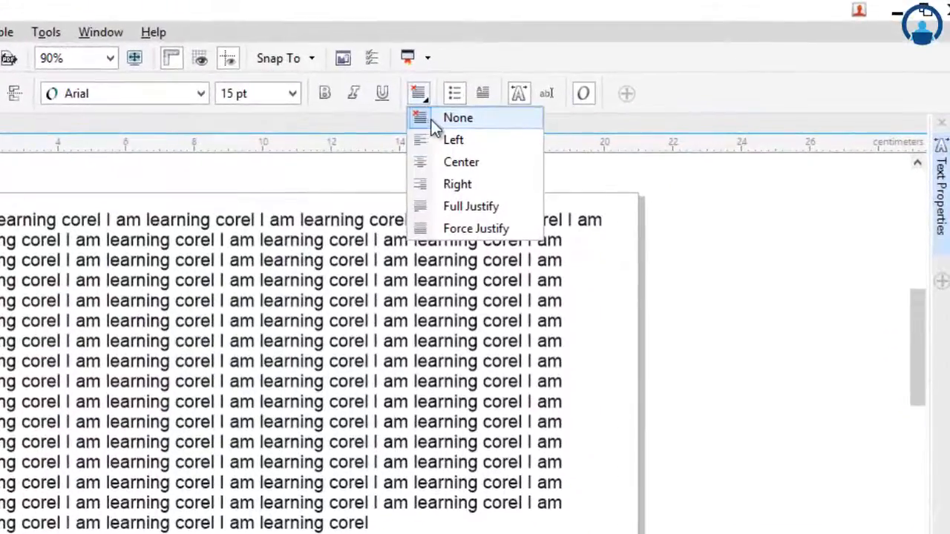
pyautogui.click(418, 119)
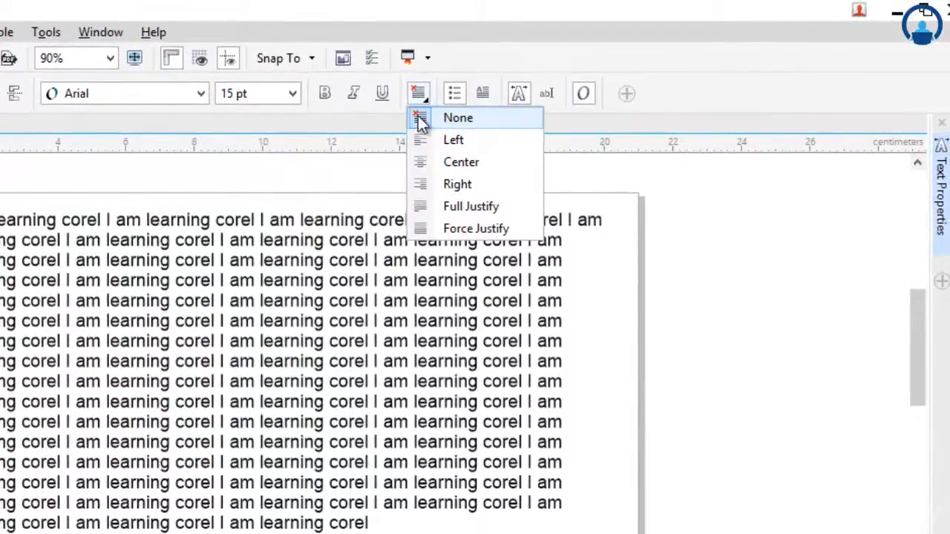
pyautogui.click(452, 140)
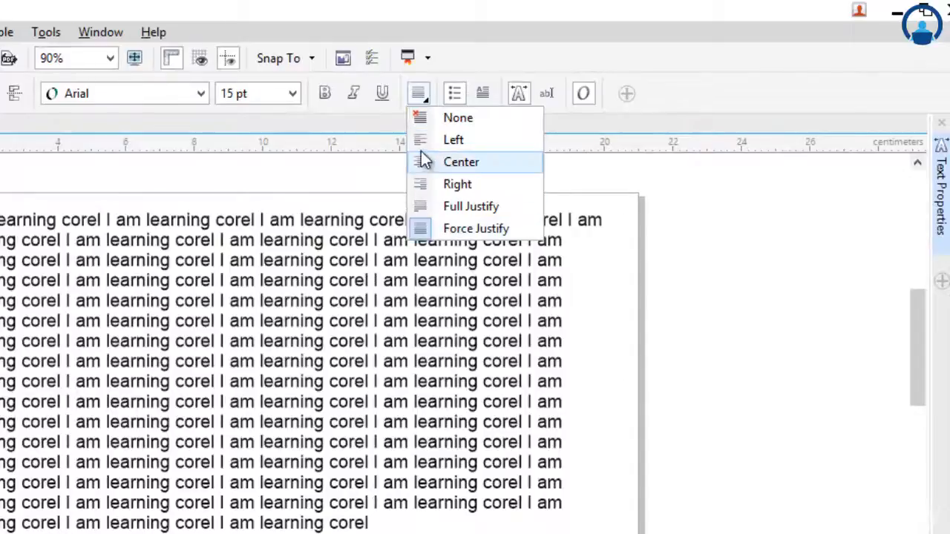
pyautogui.click(787, 298)
# Select all the text in the bulleted paragraph and set its alignment to Left
pyautogui.doubleClick(374, 349)
pyautogui.hotkey('ctrl', 'a')
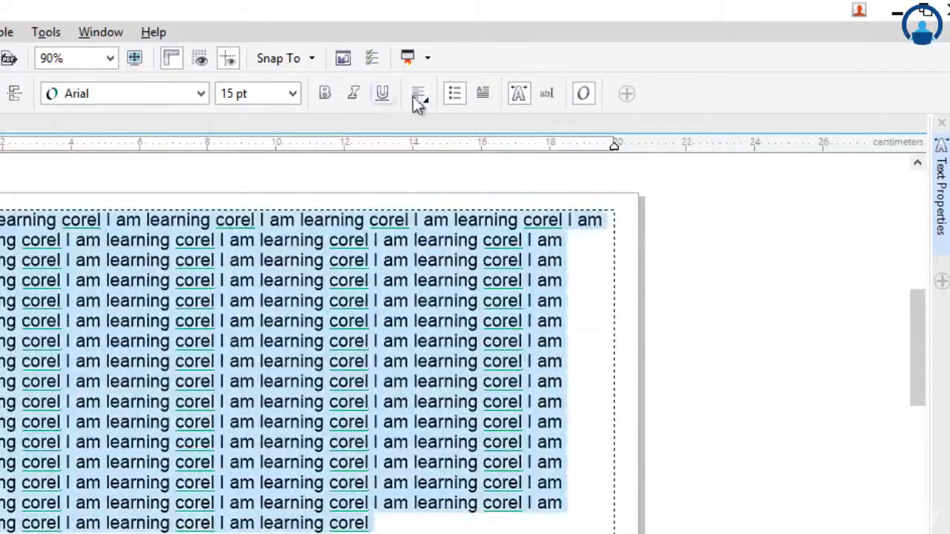
pyautogui.click(424, 87)
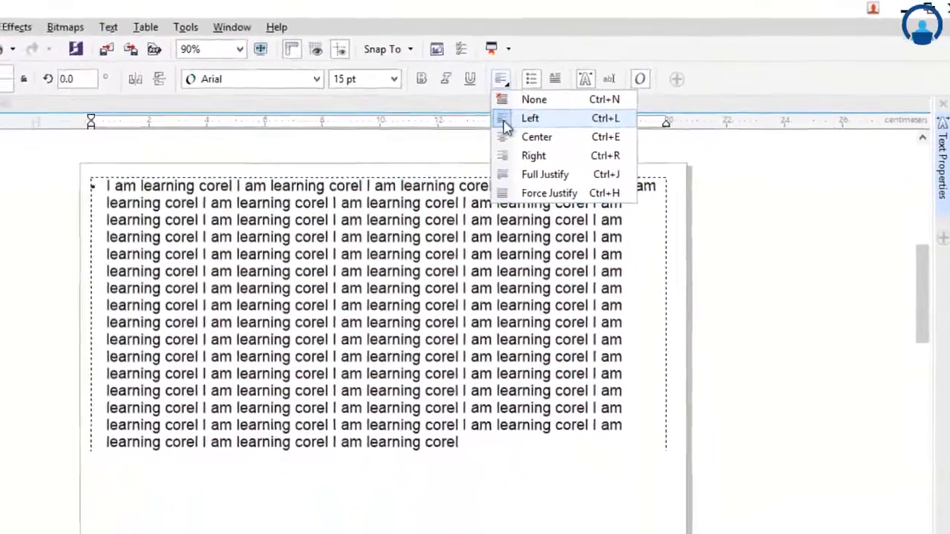
pyautogui.click(490, 128)
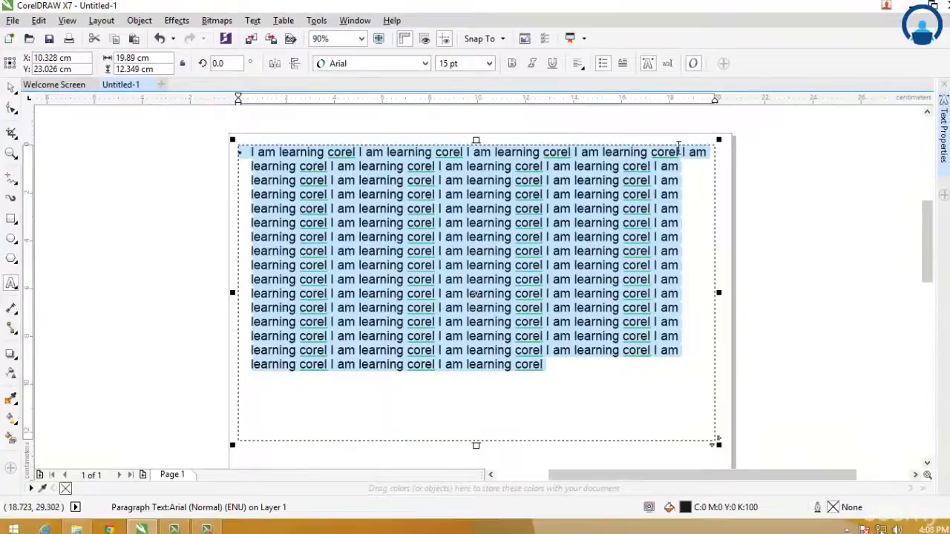
pyautogui.click(630, 174)
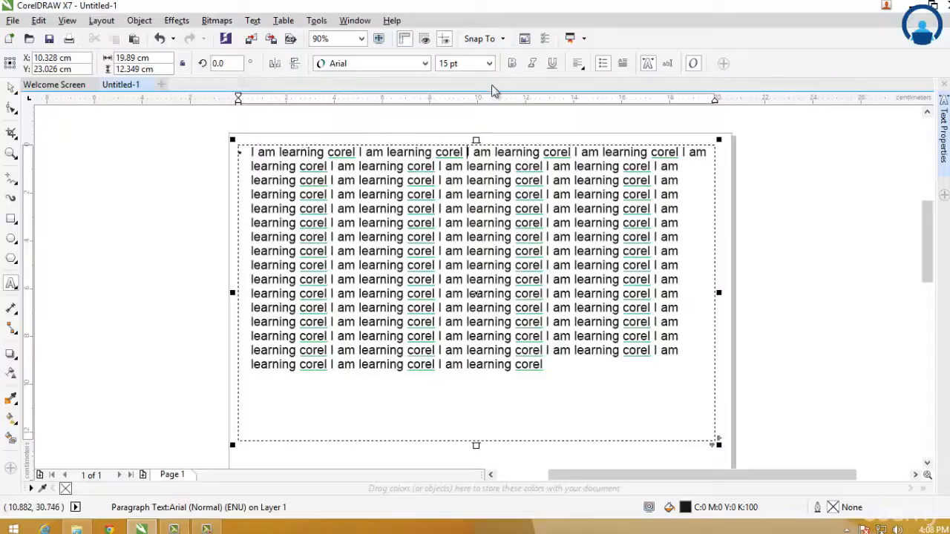
# Break the start of the bulleted paragraph after each "I am learning corel" so the first five sentences become separate bulleted lines
pyautogui.click(359, 152)
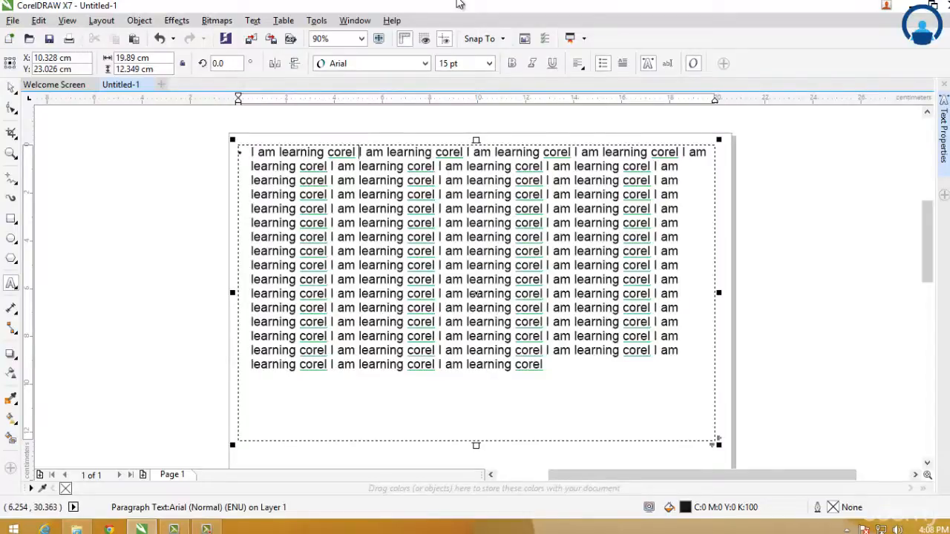
pyautogui.press('Return')
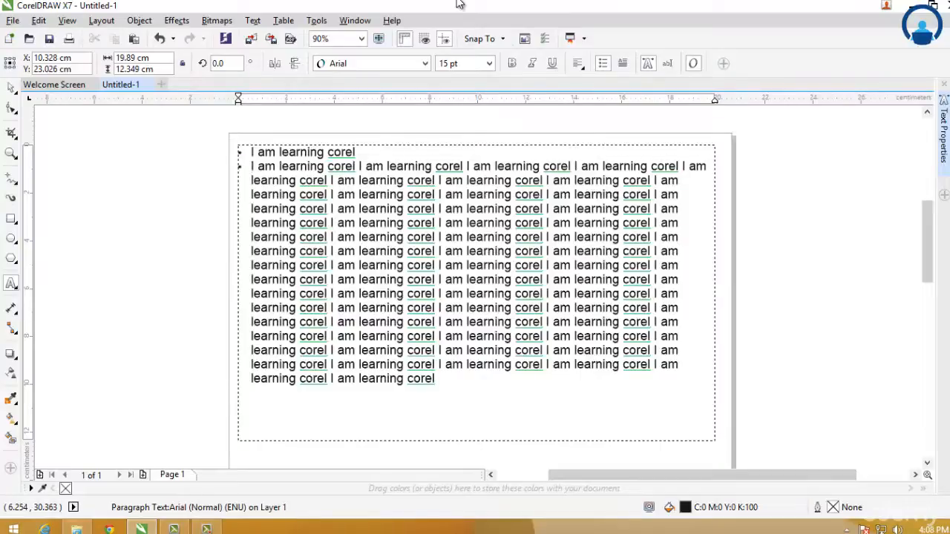
pyautogui.press('Return')
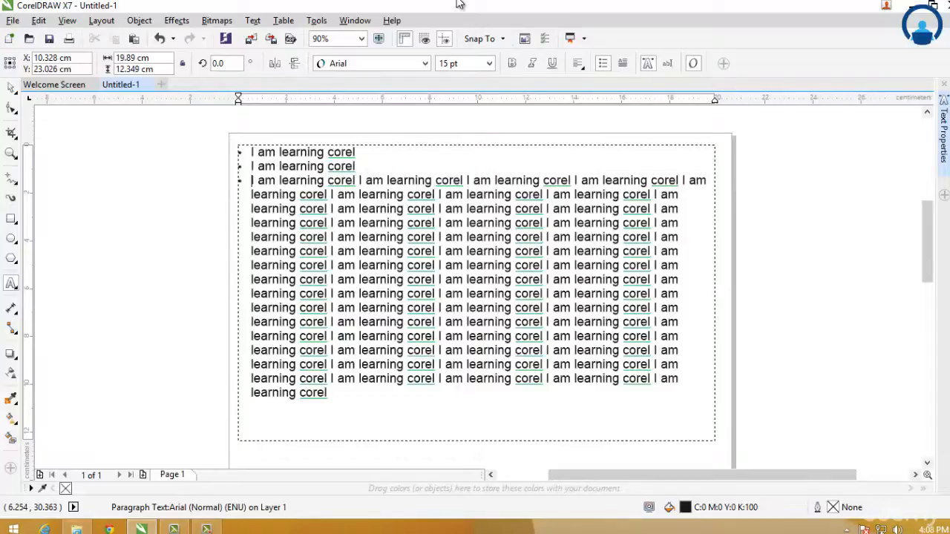
pyautogui.press('Return')
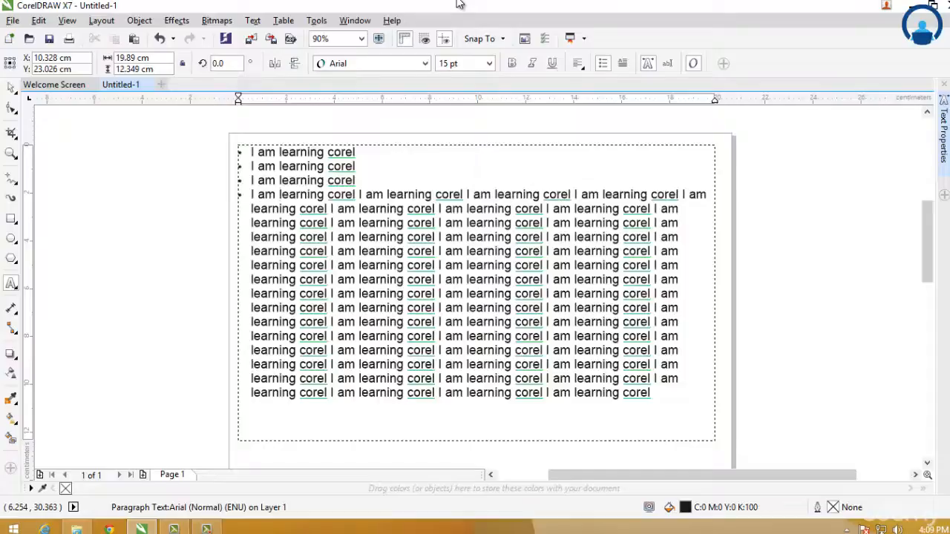
pyautogui.press('Return')
pyautogui.hotkey('ctrl', 'Right')
pyautogui.hotkey('ctrl', 'Right')
pyautogui.hotkey('ctrl', 'Right')
pyautogui.hotkey('ctrl', 'Right')
pyautogui.press('Return')
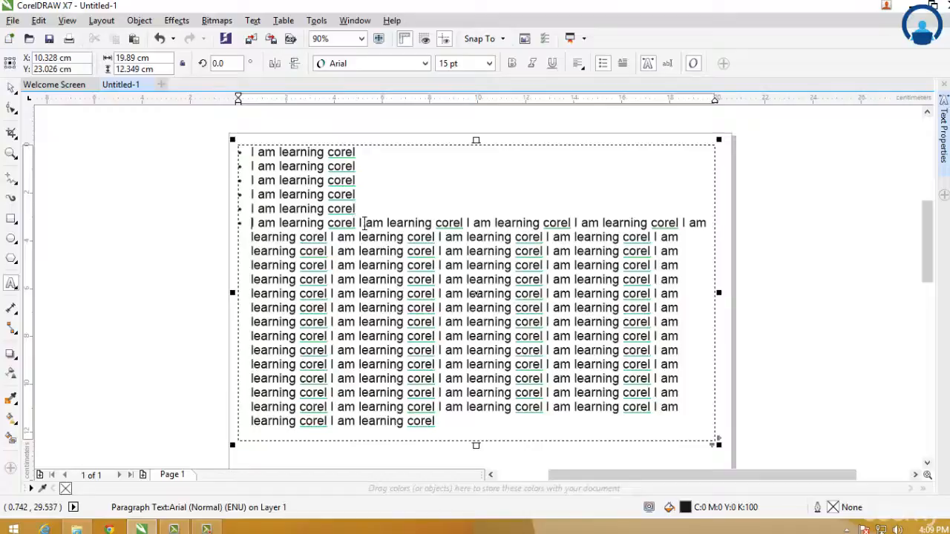
# Remove the first line's bullet and try re-enabling it through the Bullets settings with the Wingdings font
pyautogui.click(311, 152)
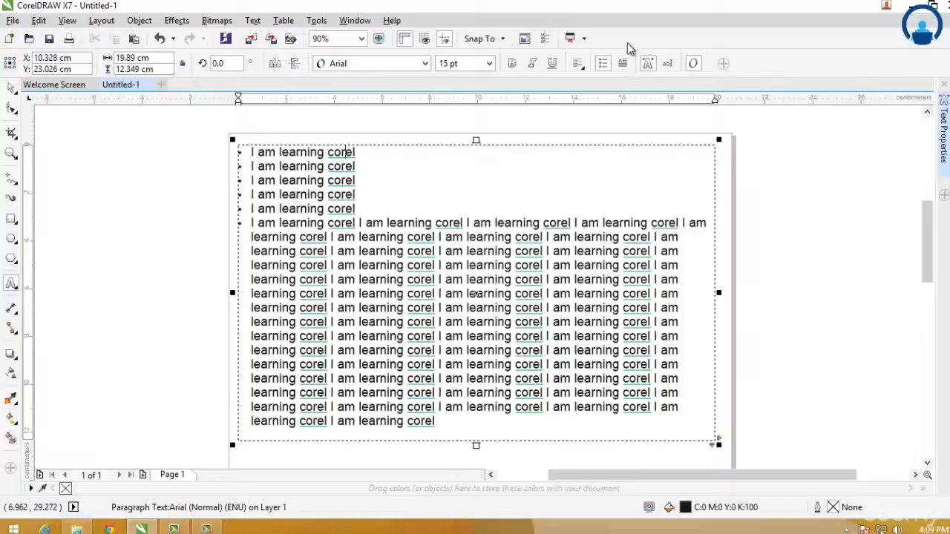
pyautogui.click(603, 63)
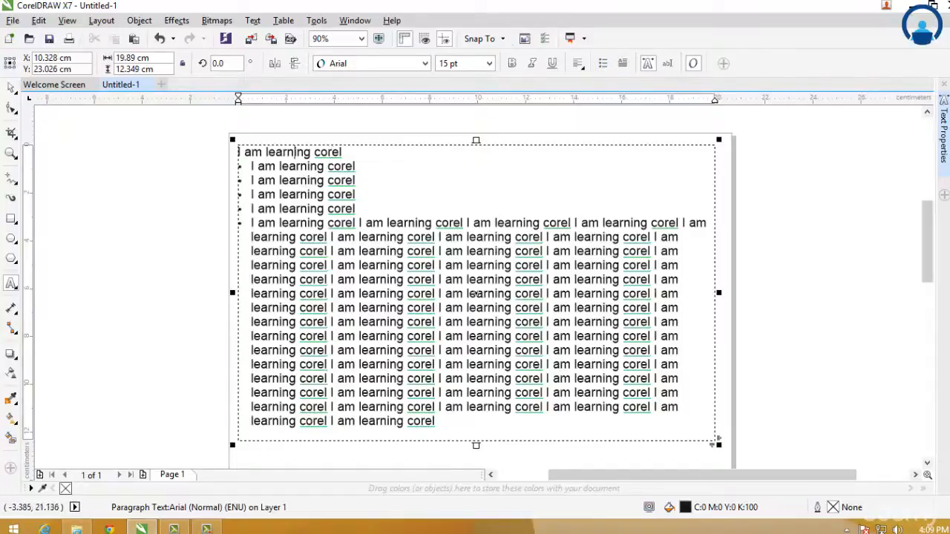
pyautogui.click(256, 21)
pyautogui.click(279, 83)
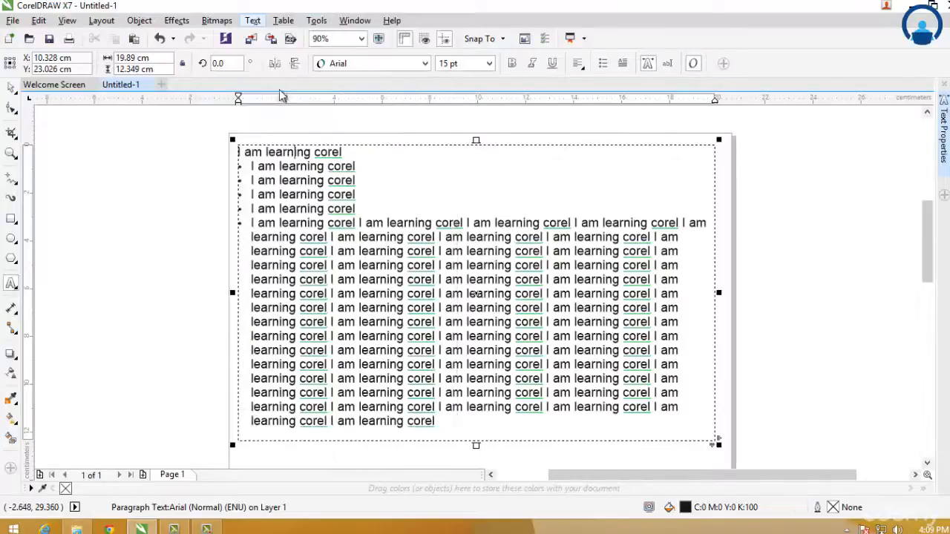
pyautogui.moveTo(518, 146); pyautogui.dragTo(695, 137)
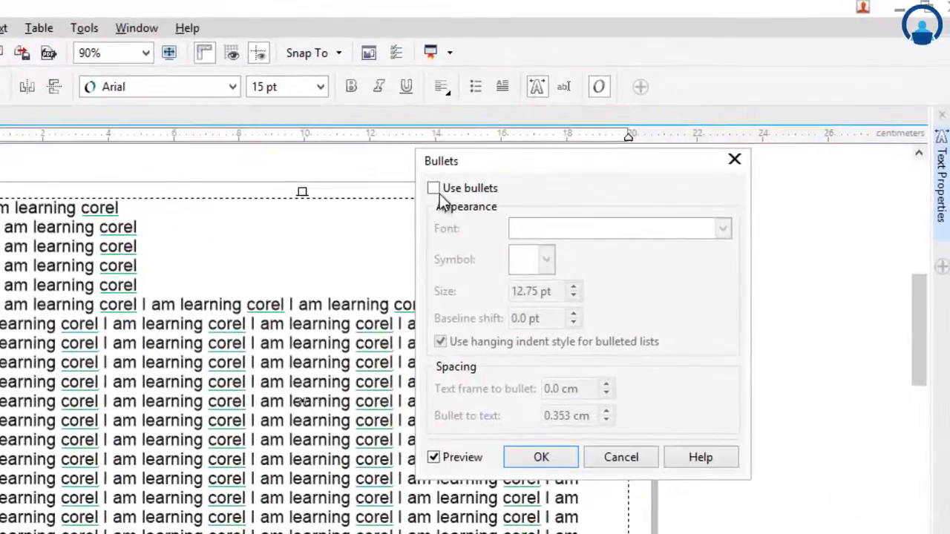
pyautogui.click(434, 188)
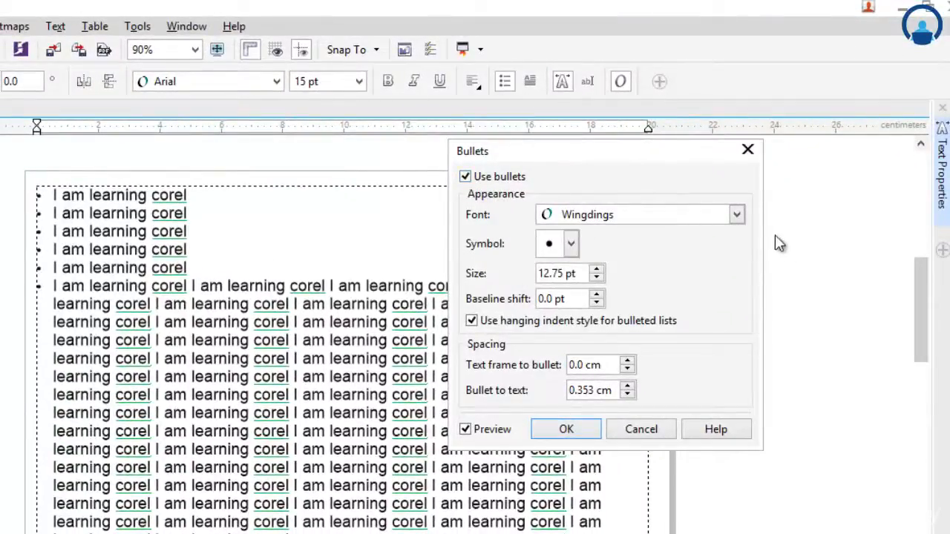
pyautogui.click(736, 216)
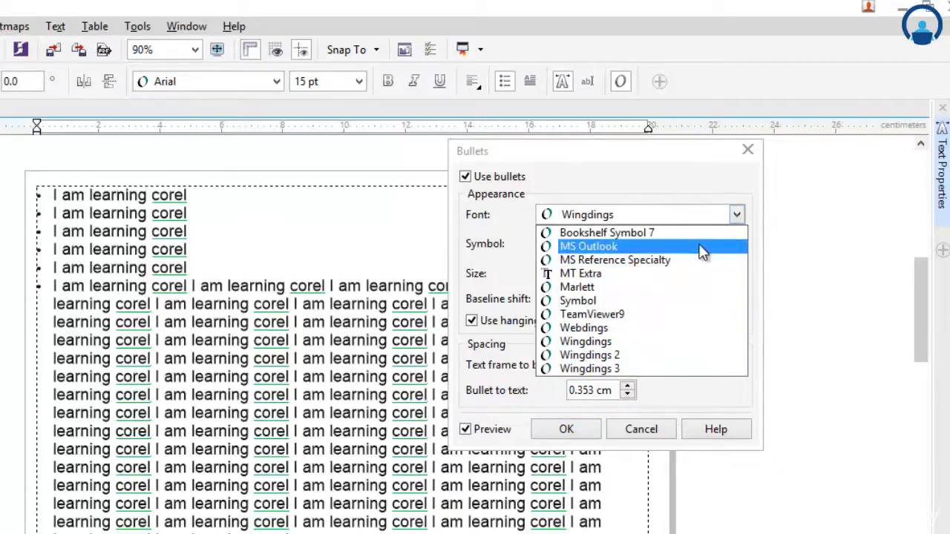
pyautogui.click(681, 340)
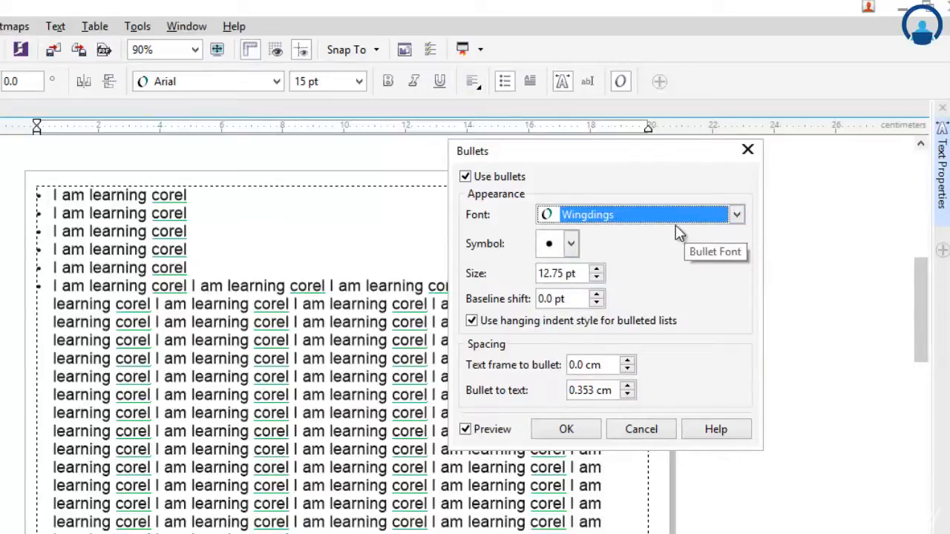
# Try a four-pointed star symbol at 26.75 pt for the first line's bullet, then cancel the bullet settings
pyautogui.click(570, 245)
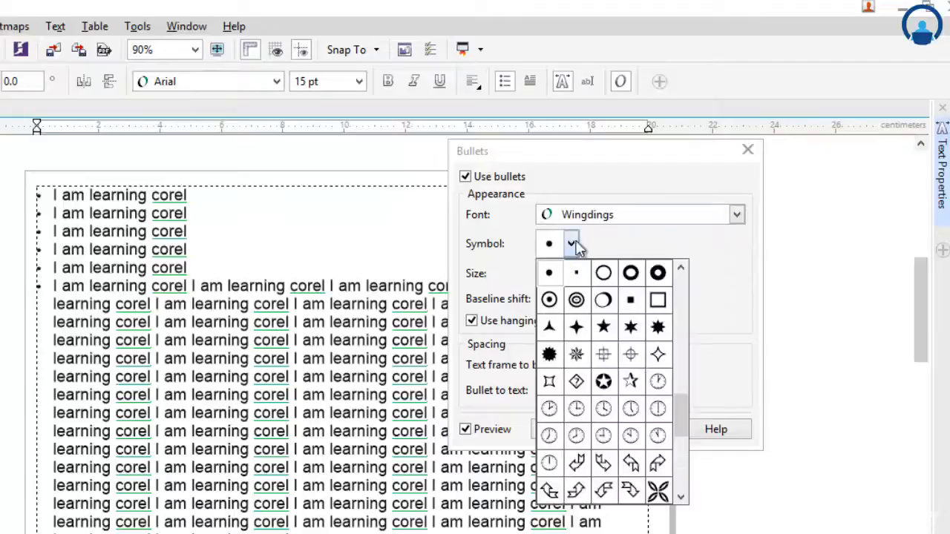
pyautogui.moveTo(684, 396)
pyautogui.mouseDown()
pyautogui.moveTo(681, 282)
pyautogui.moveTo(677, 308)
pyautogui.moveTo(676, 290)
pyautogui.mouseUp()
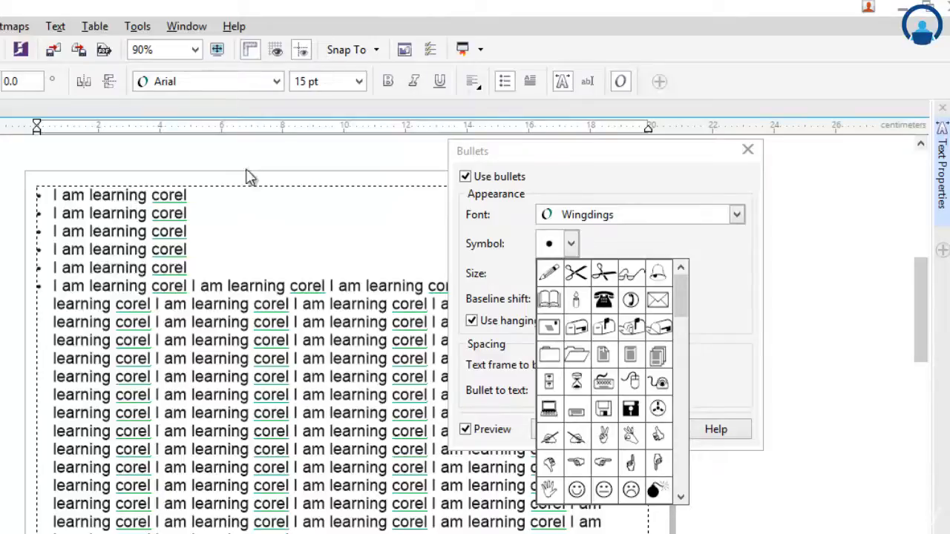
pyautogui.click(748, 279)
pyautogui.click(646, 196)
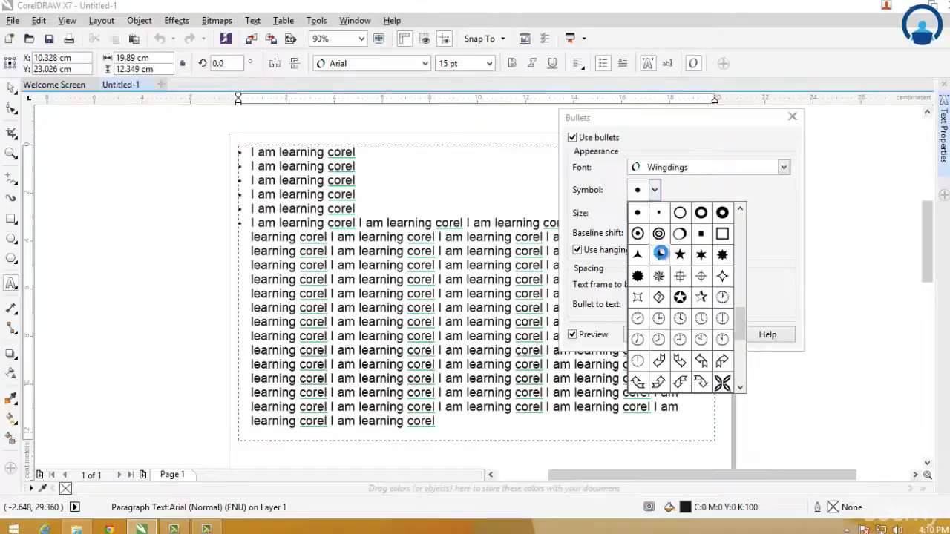
pyautogui.click(659, 255)
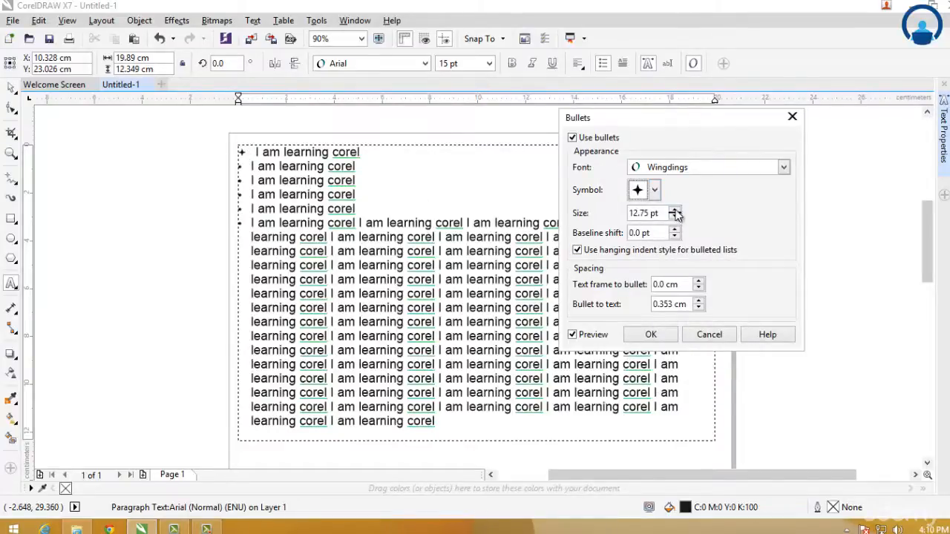
pyautogui.moveTo(673, 210); pyautogui.dragTo(676, 213)
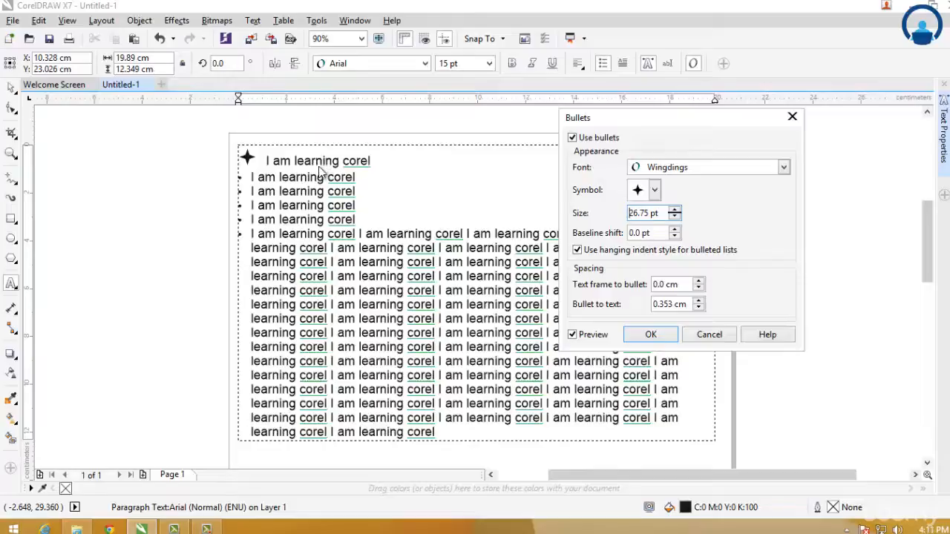
pyautogui.click(717, 336)
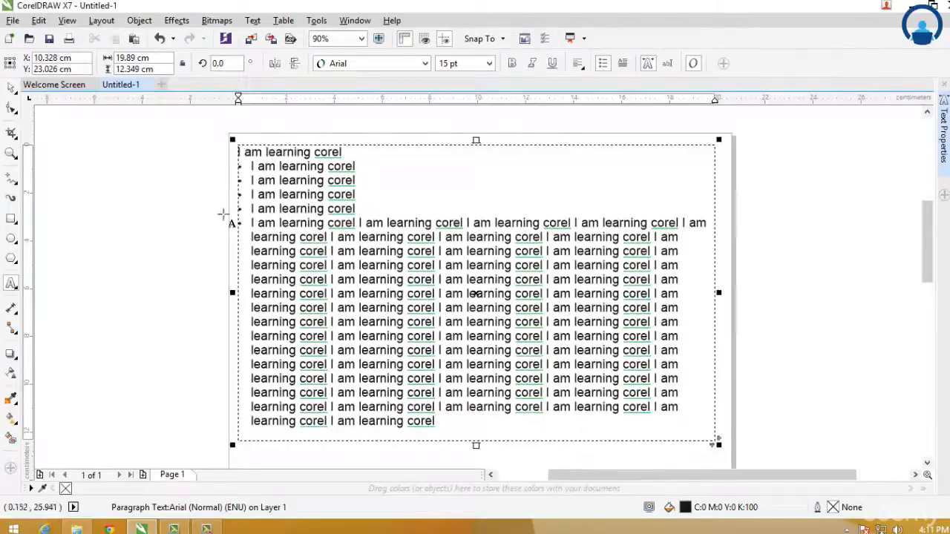
# Select all the text in the frame and enable bullets for it in the Bullets settings
pyautogui.click(264, 201)
pyautogui.hotkey('ctrl', 'a')
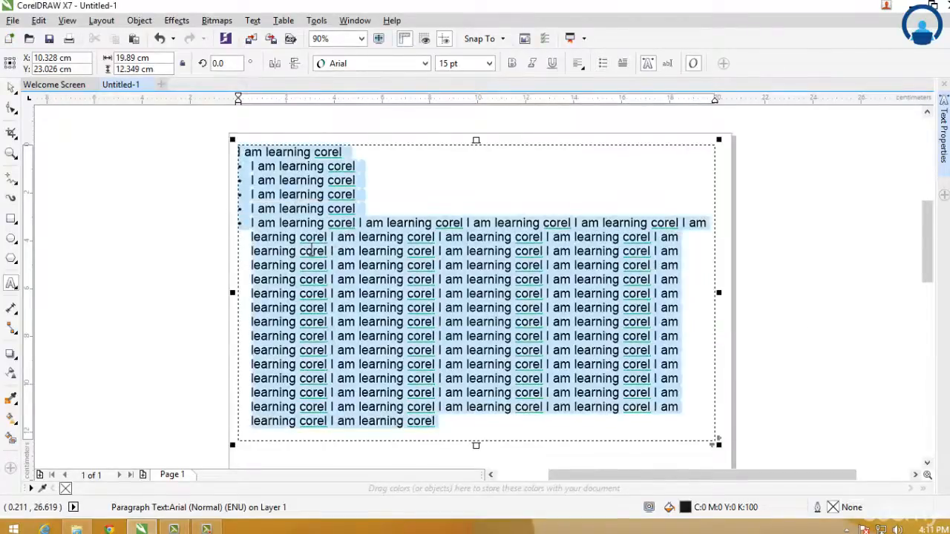
pyautogui.click(252, 20)
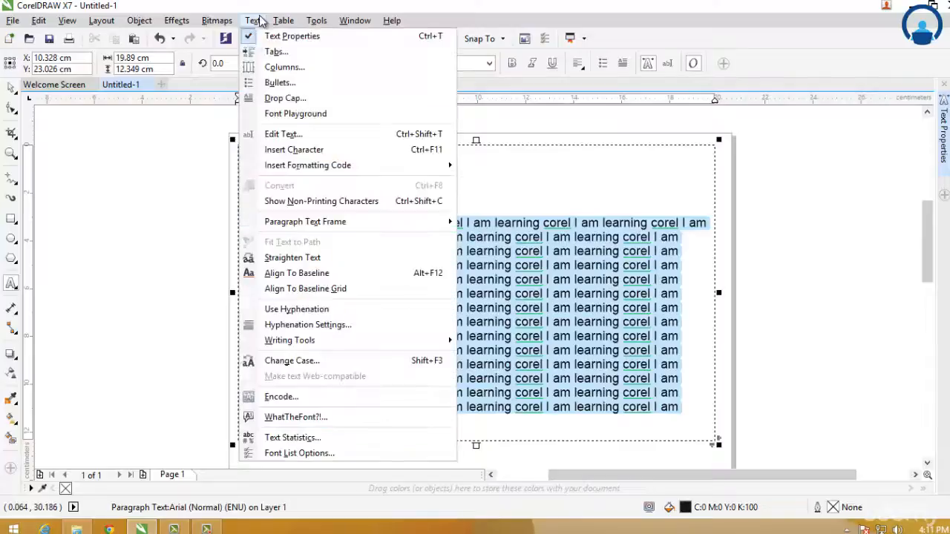
pyautogui.click(257, 74)
pyautogui.press('Escape')
pyautogui.click(255, 21)
pyautogui.click(272, 85)
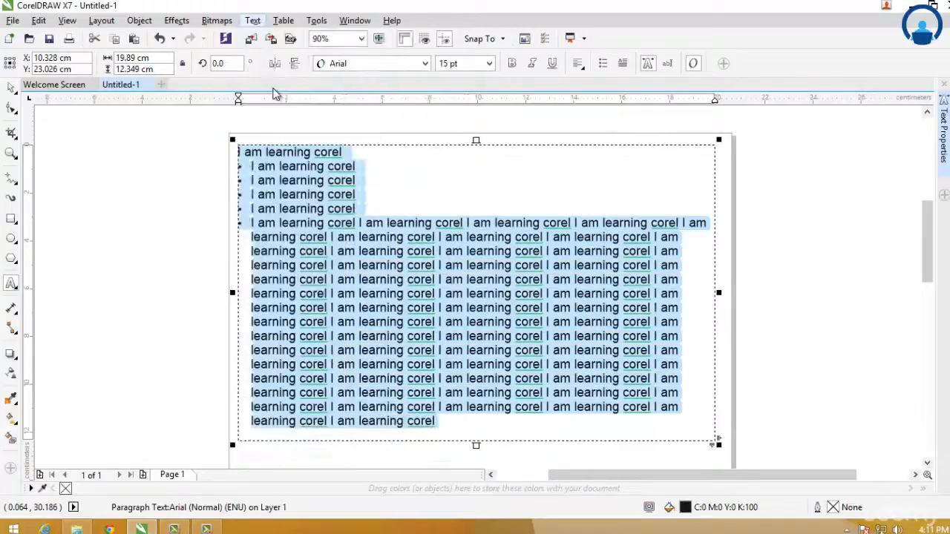
pyautogui.moveTo(632, 118); pyautogui.dragTo(672, 121)
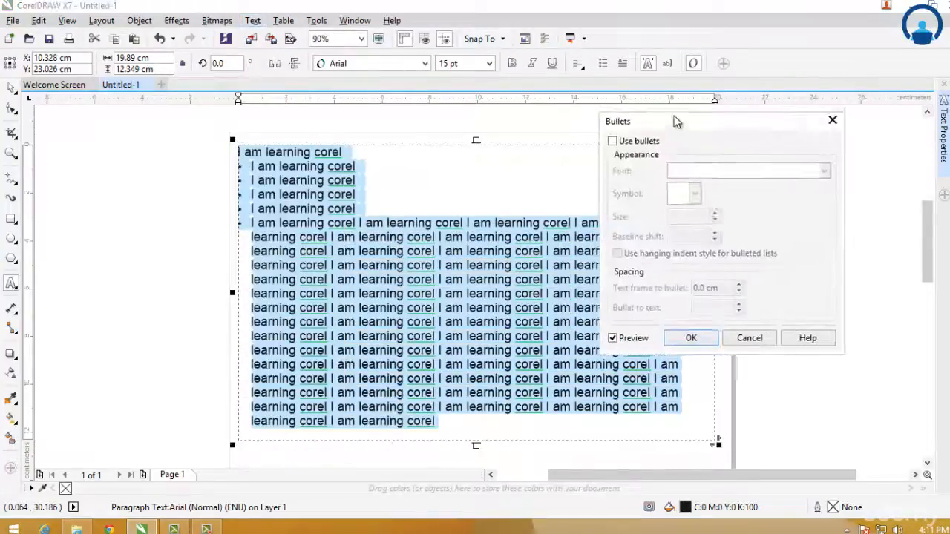
pyautogui.click(615, 135)
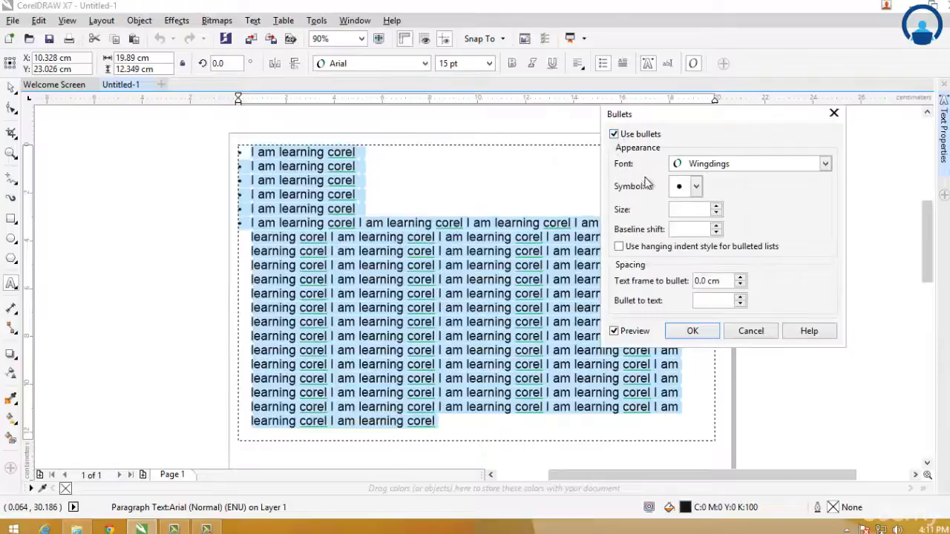
# Keep the Wingdings bullet font and choose the solid right-pointing arrowhead as the bullet symbol
pyautogui.click(730, 162)
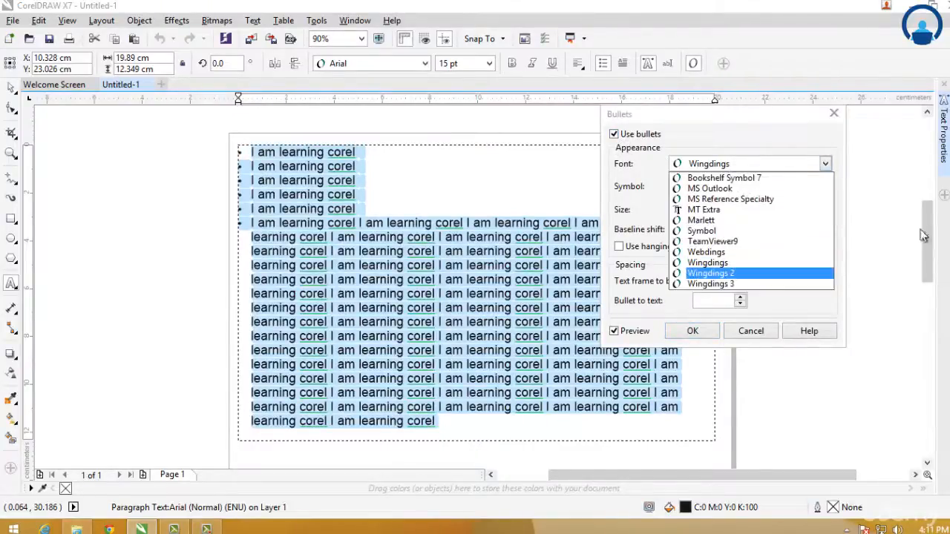
pyautogui.click(828, 138)
pyautogui.click(696, 186)
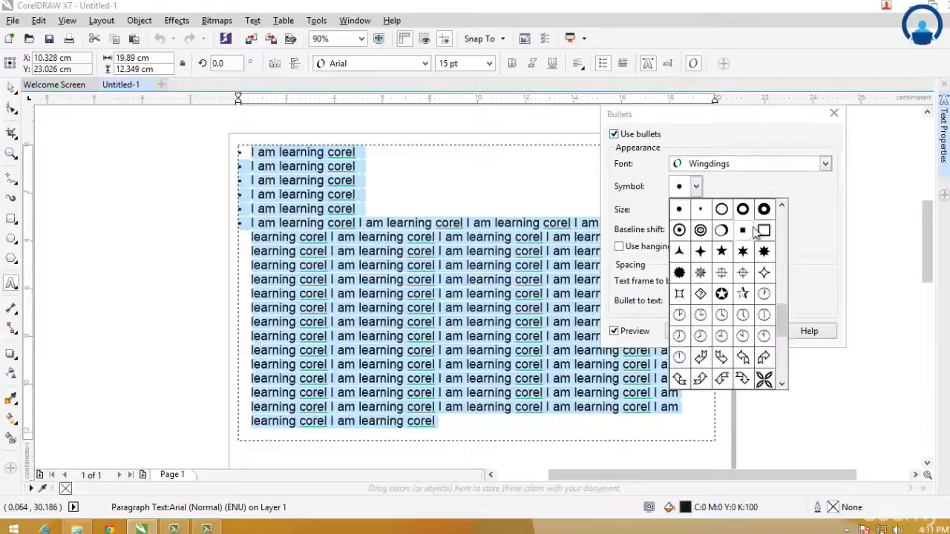
pyautogui.moveTo(782, 314); pyautogui.dragTo(783, 354)
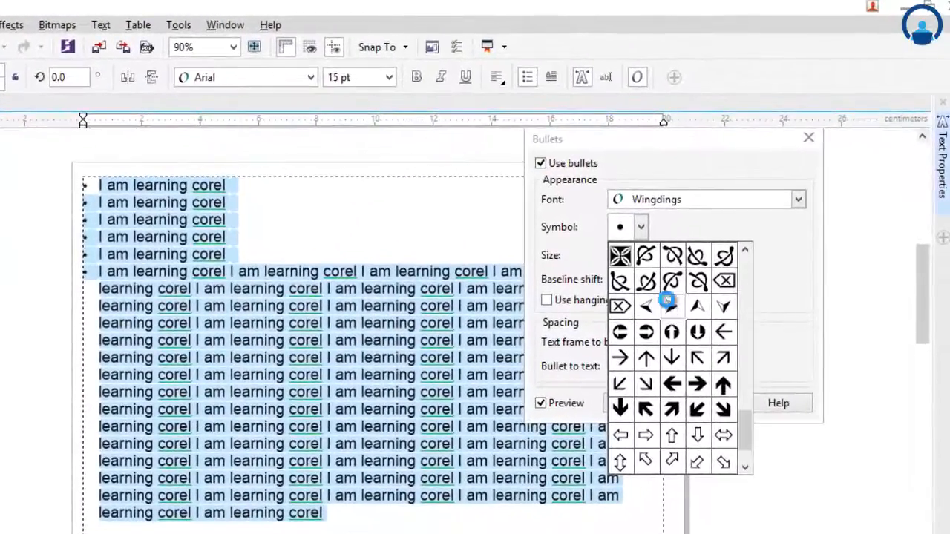
pyautogui.click(683, 287)
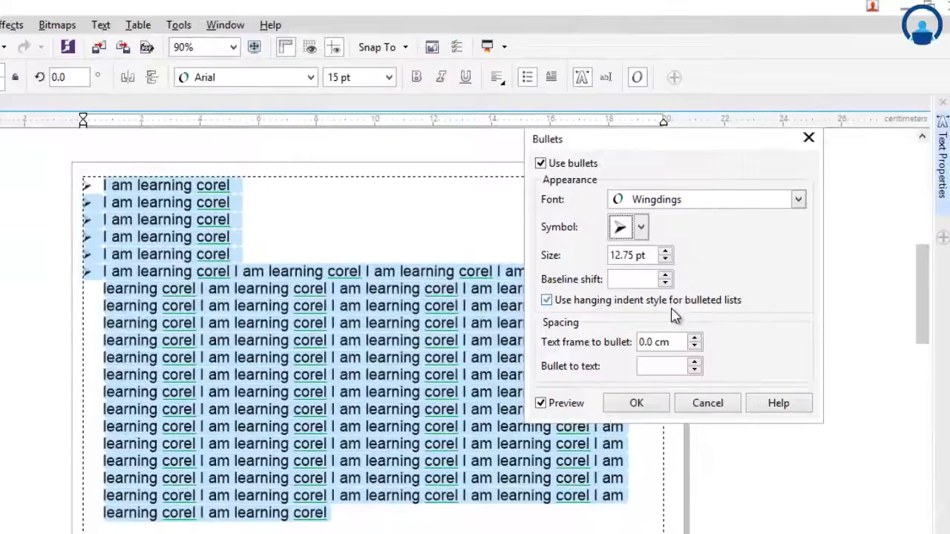
# Set the size of the arrowhead bullets to 20.75 pt
pyautogui.click(666, 252)
pyautogui.click(665, 253)
pyautogui.click(666, 252)
pyautogui.click(665, 253)
pyautogui.click(666, 253)
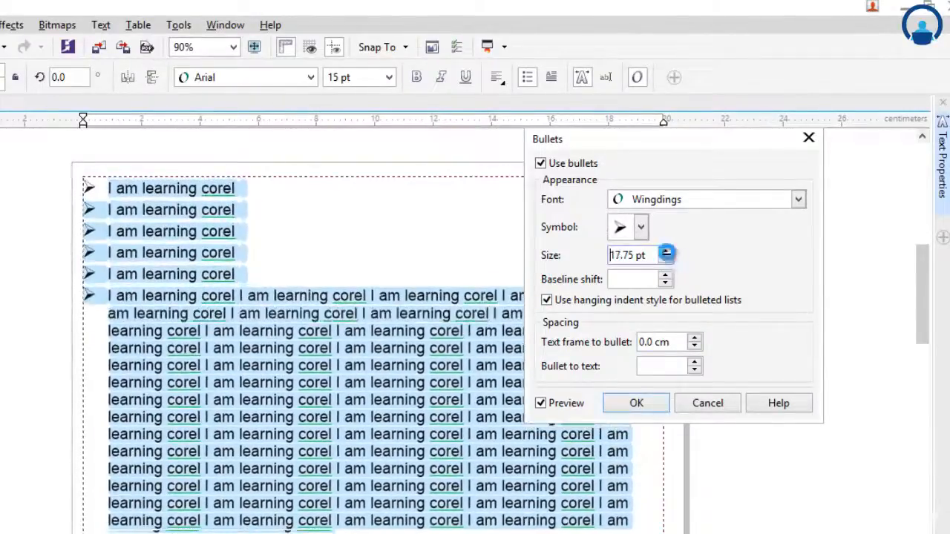
pyautogui.click(666, 252)
pyautogui.click(665, 252)
pyautogui.click(665, 252)
pyautogui.click(665, 253)
pyautogui.click(666, 253)
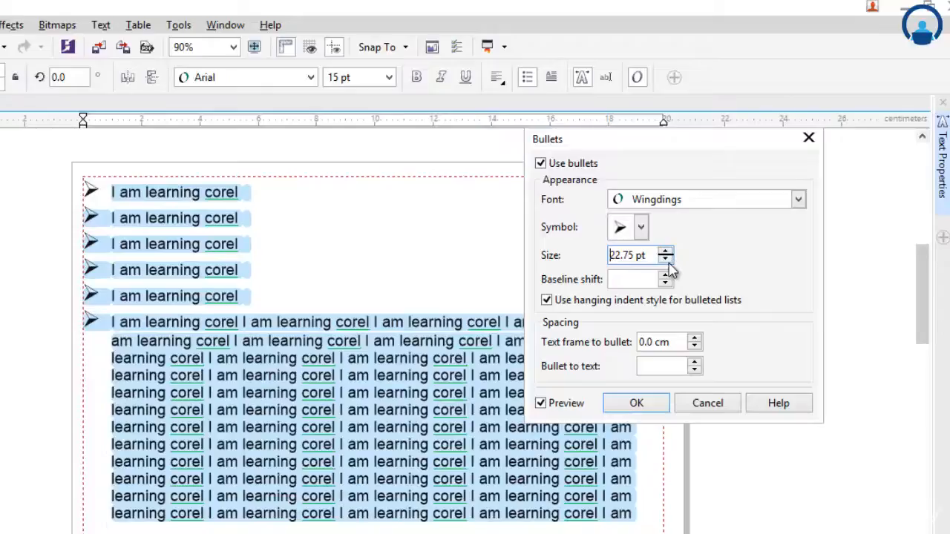
pyautogui.click(666, 259)
pyautogui.click(665, 260)
# Try raising the baseline shift of the arrowhead bullets step by step to 20 pt
pyautogui.click(666, 275)
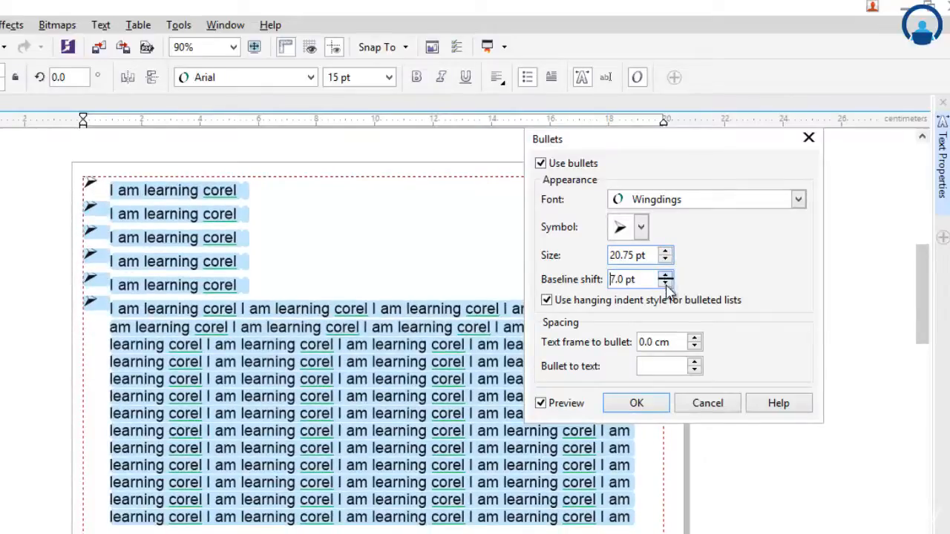
pyautogui.click(666, 275)
pyautogui.click(666, 275)
pyautogui.click(665, 275)
pyautogui.click(666, 275)
pyautogui.click(666, 275)
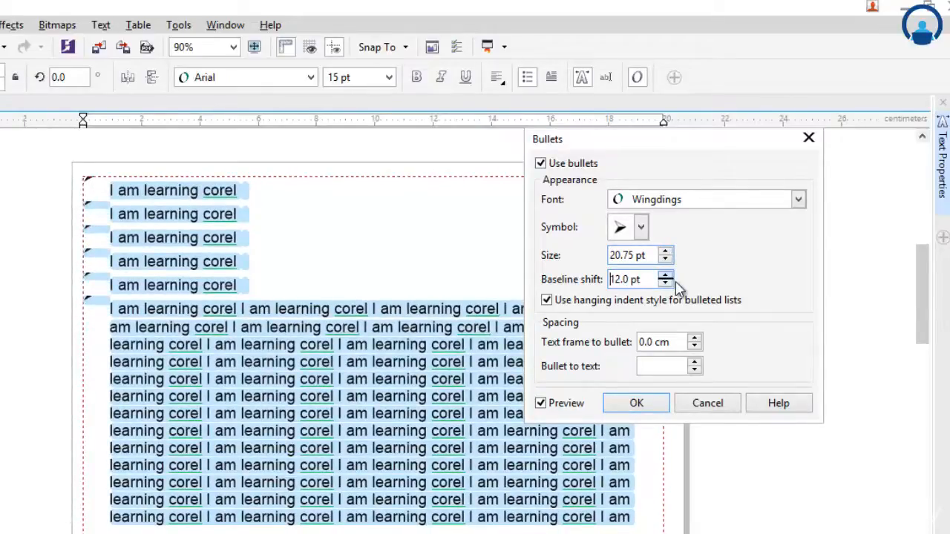
pyautogui.click(666, 276)
pyautogui.click(666, 275)
pyautogui.click(666, 275)
pyautogui.click(665, 275)
pyautogui.click(666, 276)
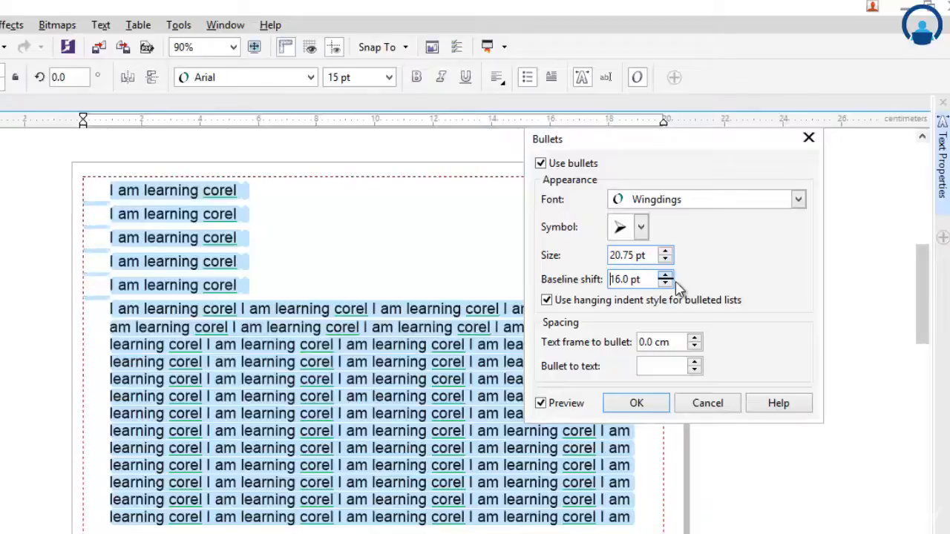
pyautogui.click(665, 275)
pyautogui.click(666, 275)
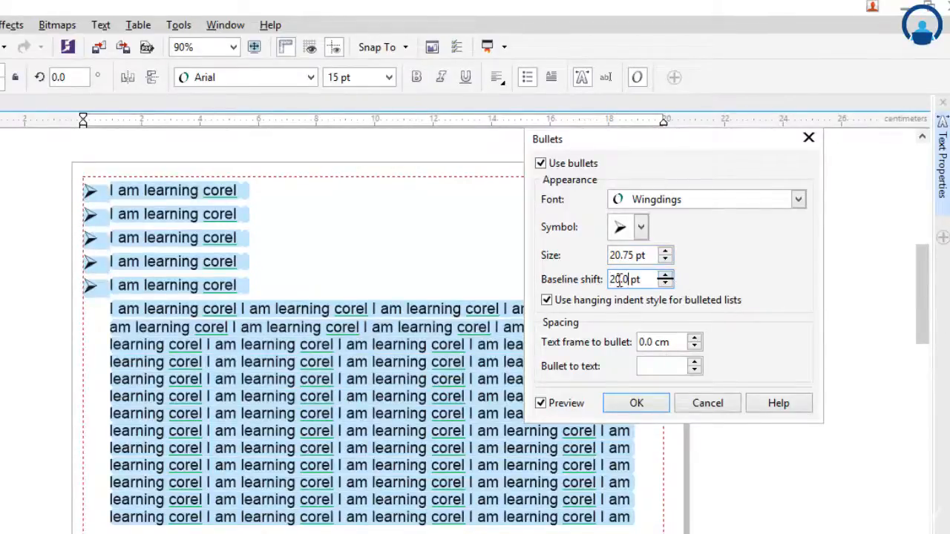
# Reset the baseline shift of the bullets to 0 pt and set their size to 15 pt
pyautogui.doubleClick(622, 279)
pyautogui.write('0')
pyautogui.click(643, 255)
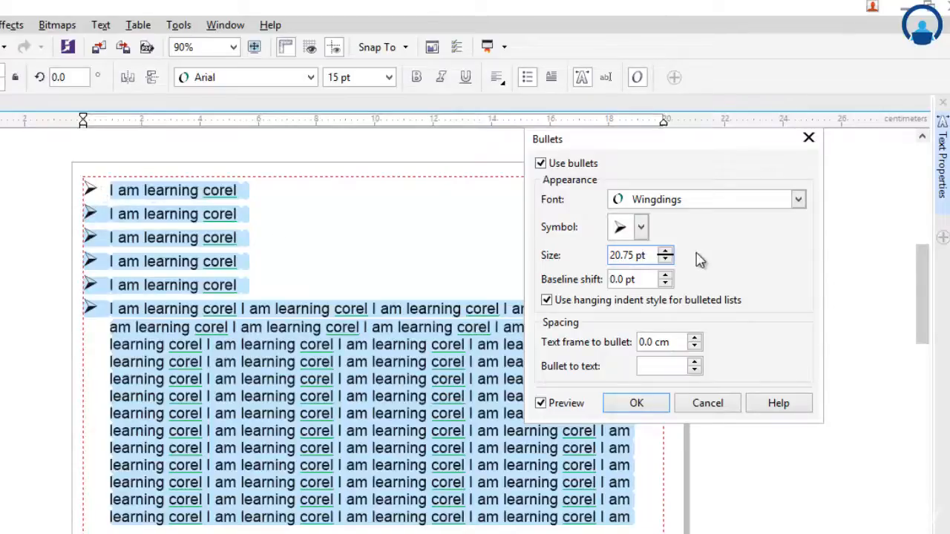
pyautogui.doubleClick(632, 254)
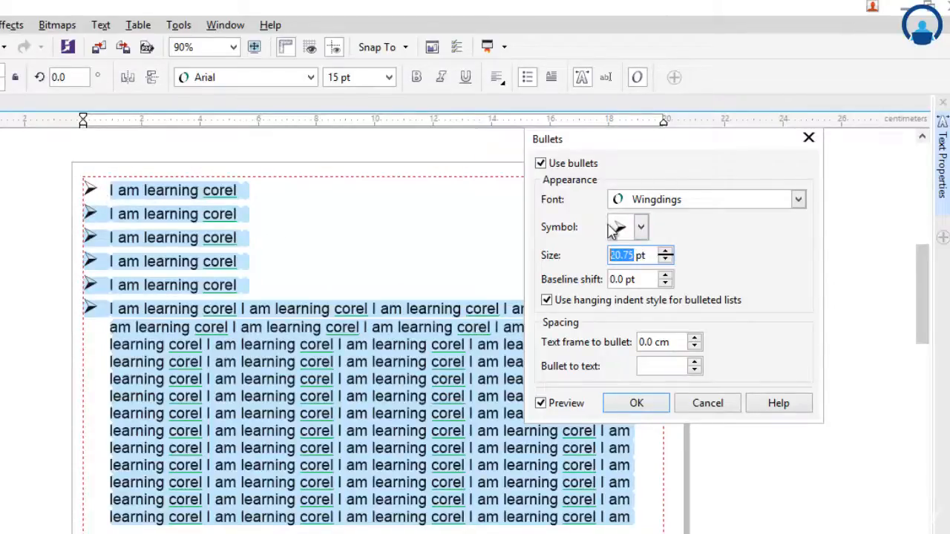
pyautogui.write('15')
pyautogui.click(647, 279)
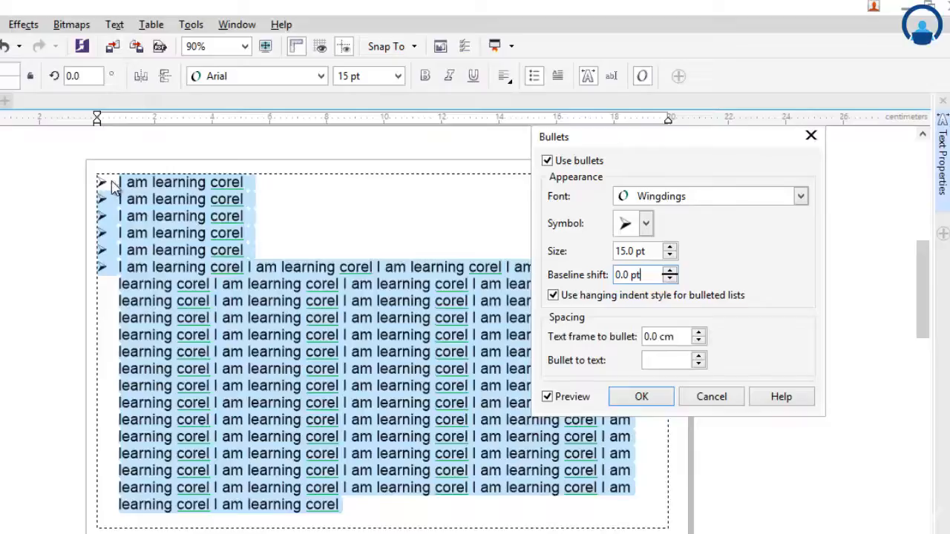
# Try widening the text-frame-to-bullet spacing step by step to 1.7 cm and return it to 0 cm
pyautogui.click(699, 333)
pyautogui.click(698, 333)
pyautogui.click(699, 333)
pyautogui.click(698, 333)
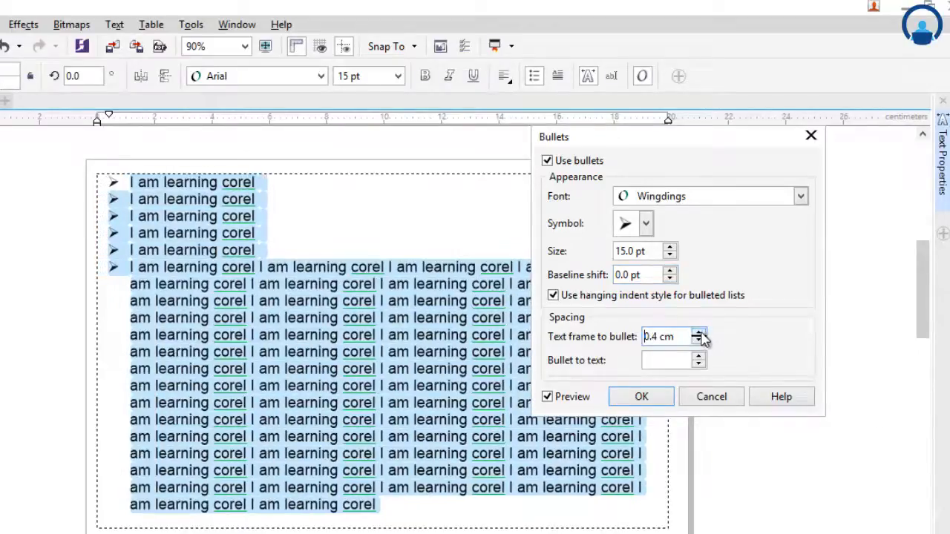
pyautogui.click(698, 333)
pyautogui.click(698, 333)
pyautogui.click(698, 334)
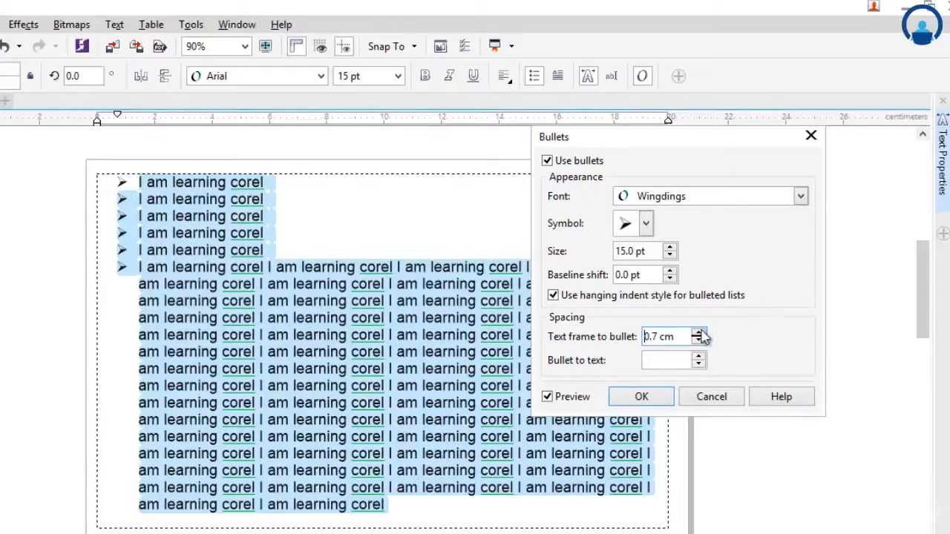
pyautogui.click(698, 333)
pyautogui.click(698, 334)
pyautogui.click(698, 333)
pyautogui.click(698, 333)
pyautogui.click(698, 333)
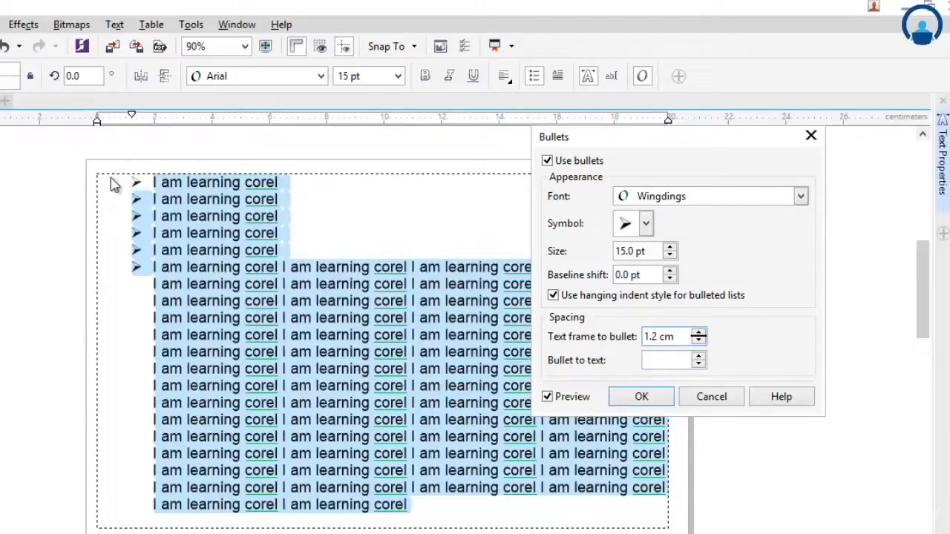
pyautogui.click(698, 334)
pyautogui.click(698, 334)
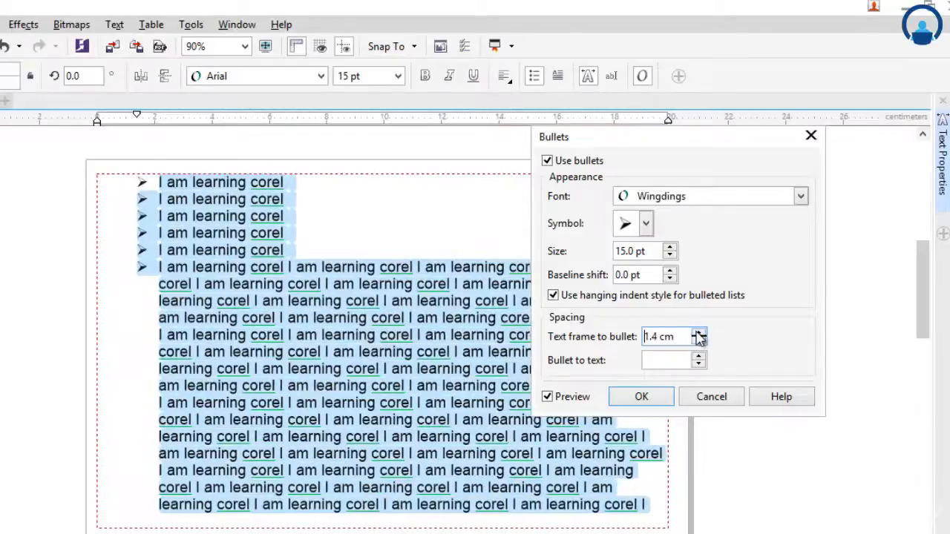
pyautogui.click(698, 334)
pyautogui.click(699, 333)
pyautogui.click(698, 333)
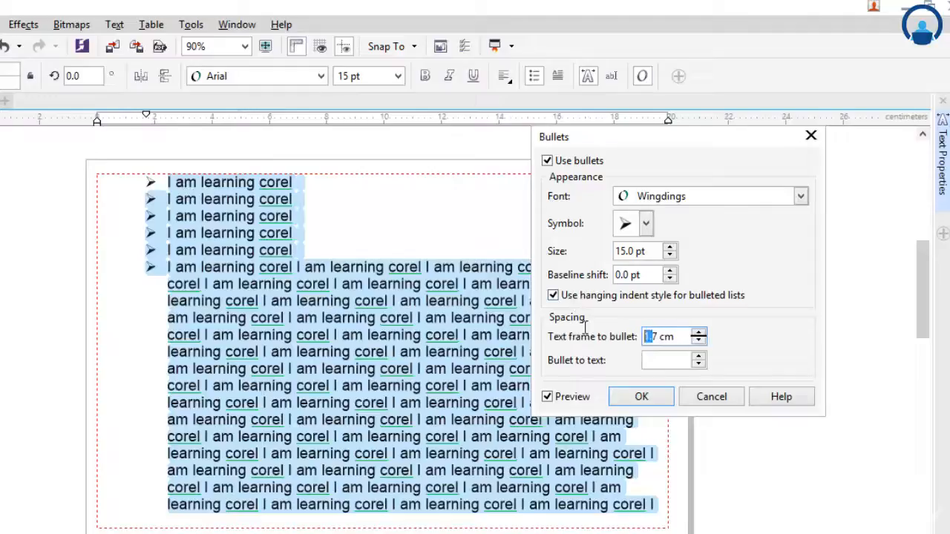
pyautogui.write('0')
pyautogui.click(677, 364)
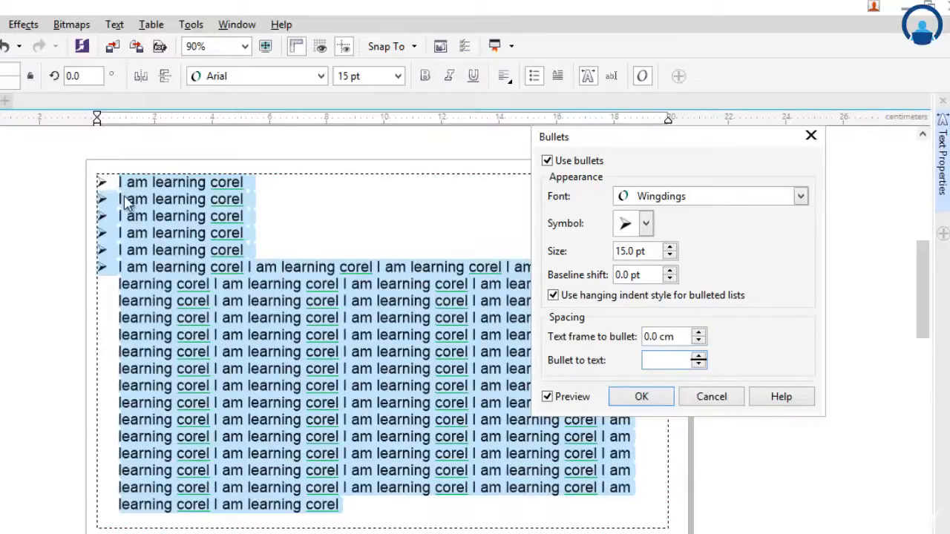
# Try widening the bullet-to-text spacing in 0.1 cm increments to just past 1.953 cm
pyautogui.click(698, 357)
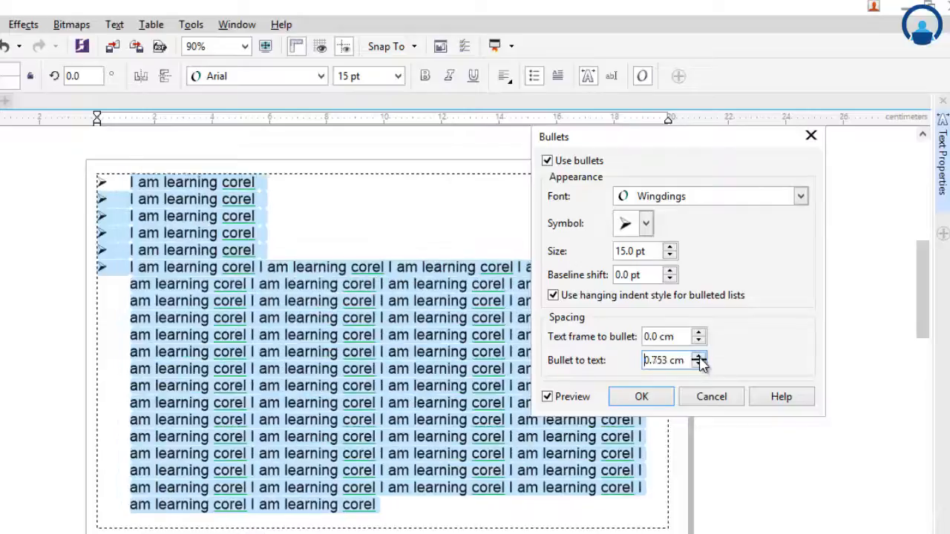
pyautogui.click(699, 357)
pyautogui.click(699, 357)
pyautogui.click(699, 357)
pyautogui.click(699, 357)
pyautogui.click(699, 357)
pyautogui.click(699, 357)
pyautogui.click(699, 356)
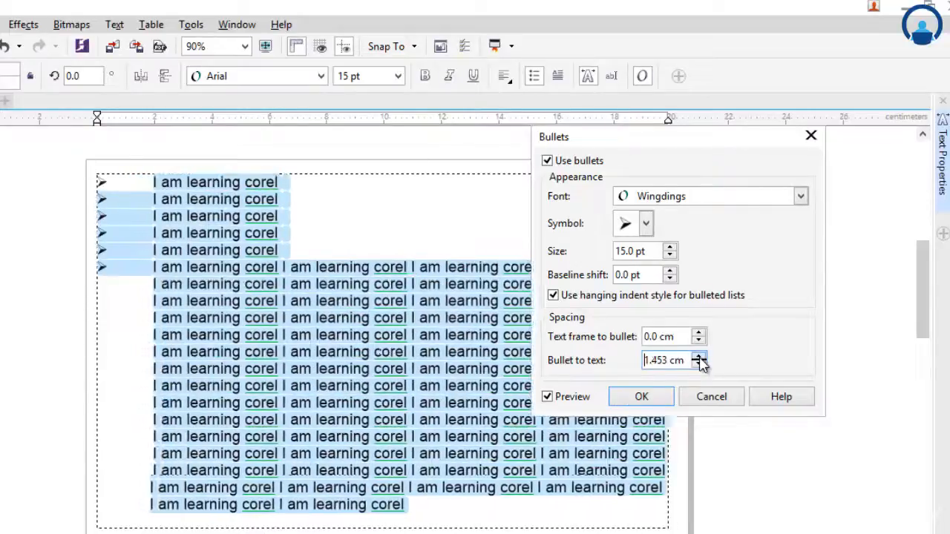
pyautogui.click(699, 357)
pyautogui.click(699, 357)
pyautogui.click(699, 357)
pyautogui.click(699, 357)
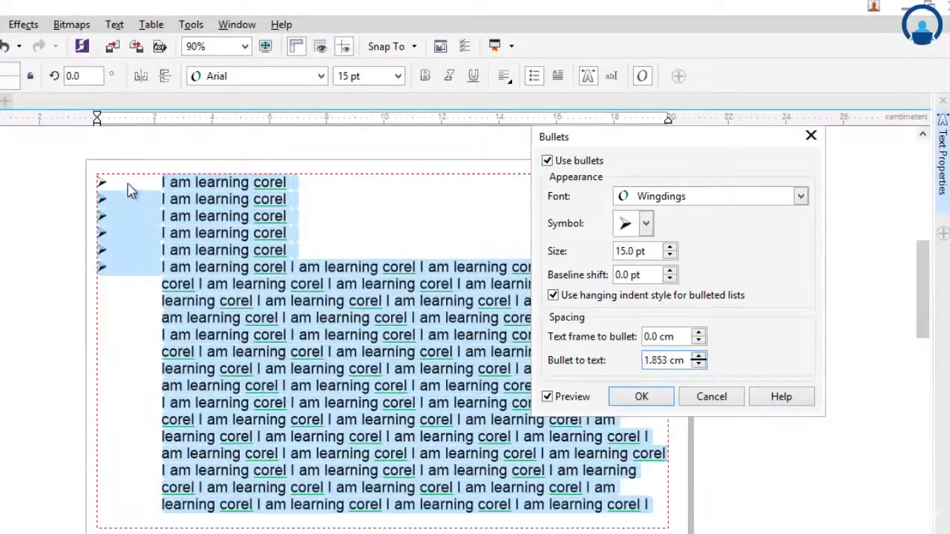
pyautogui.click(699, 357)
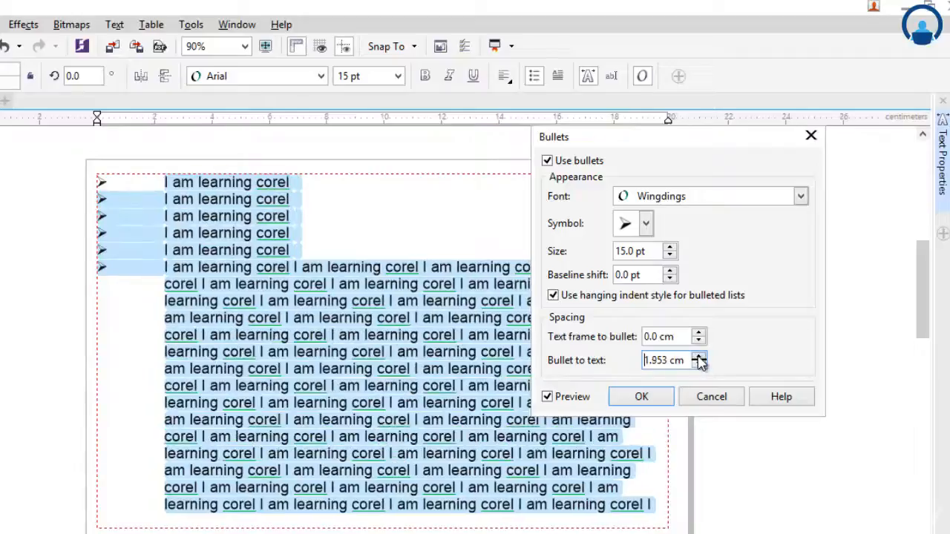
pyautogui.click(699, 357)
pyautogui.click(699, 357)
# Reduce the bullet-to-text spacing to 0.453 cm and switch the preview off and on to compare the text
pyautogui.click(699, 364)
pyautogui.click(699, 364)
pyautogui.click(698, 364)
pyautogui.click(697, 365)
pyautogui.moveTo(696, 363); pyautogui.dragTo(553, 418)
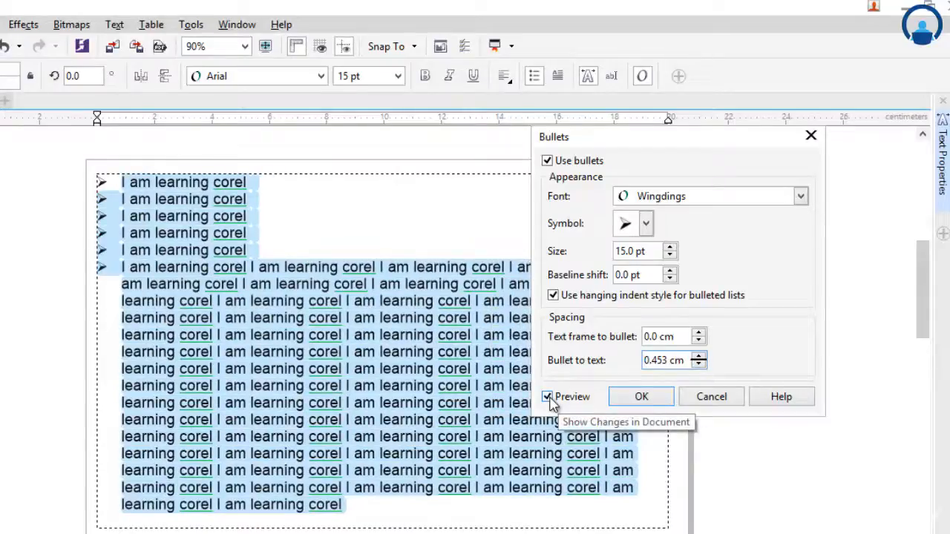
pyautogui.click(548, 397)
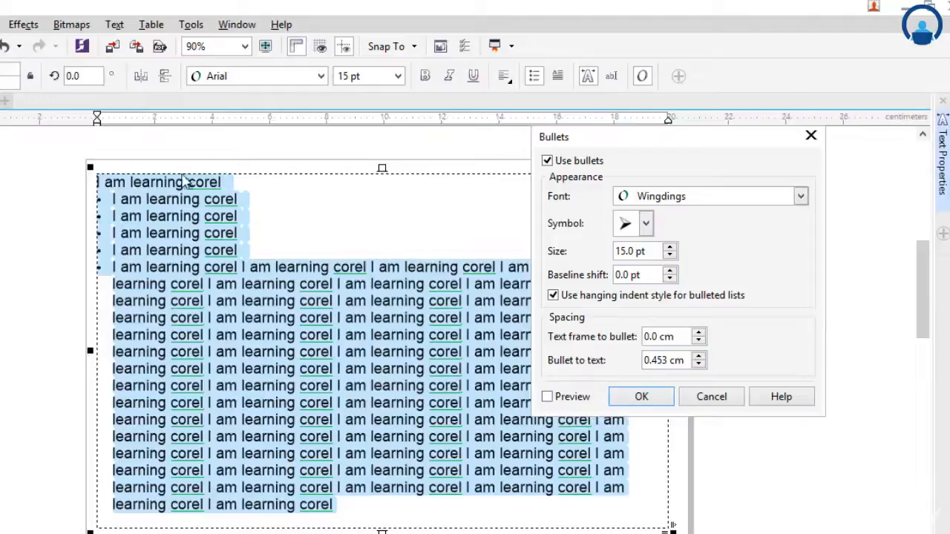
pyautogui.click(547, 398)
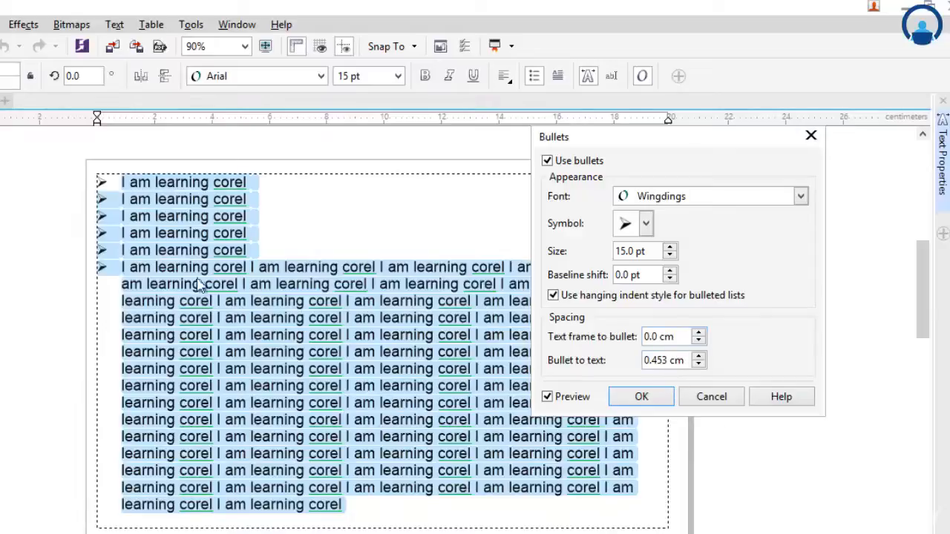
# Set the bullet-to-text spacing to 0.5 cm, apply the bullet settings and end the text editing
pyautogui.doubleClick(673, 360)
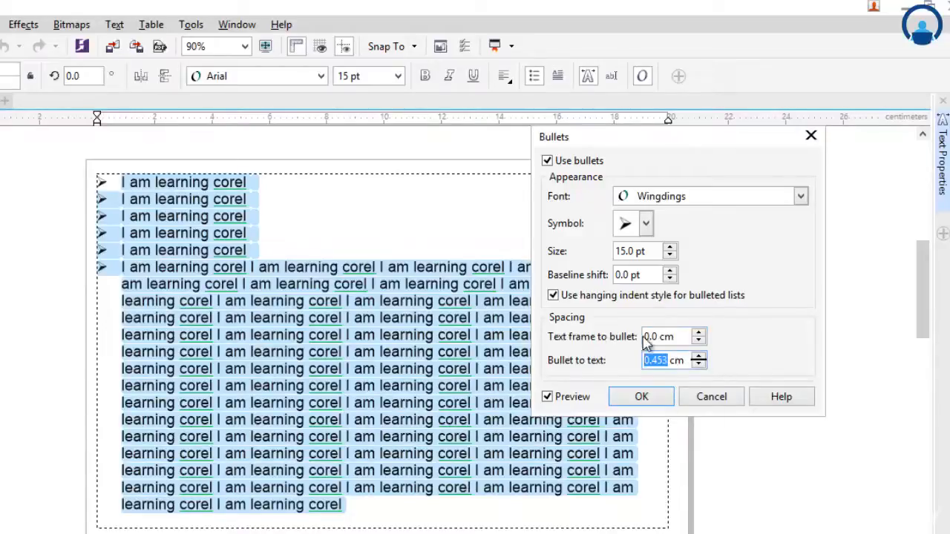
pyautogui.write('0')
pyautogui.click(673, 338)
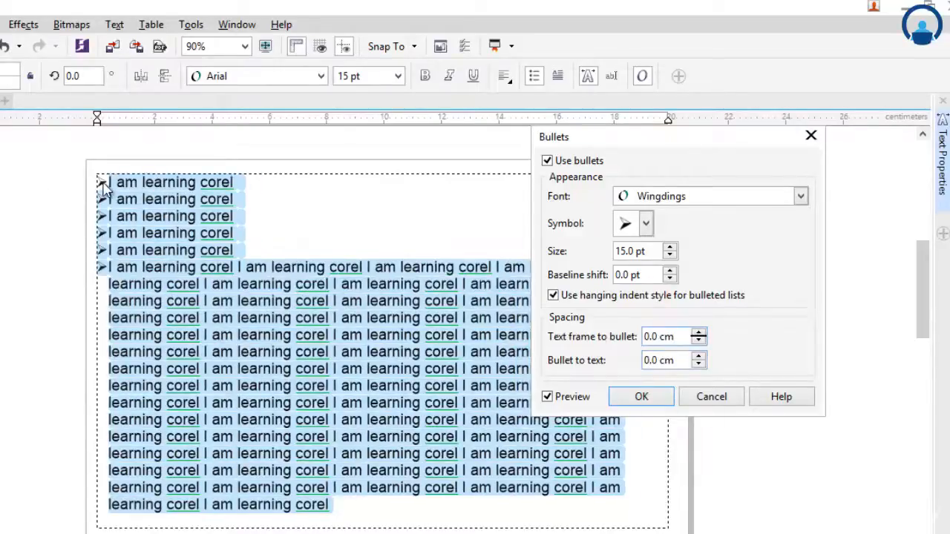
pyautogui.scroll(1, 676, 366)
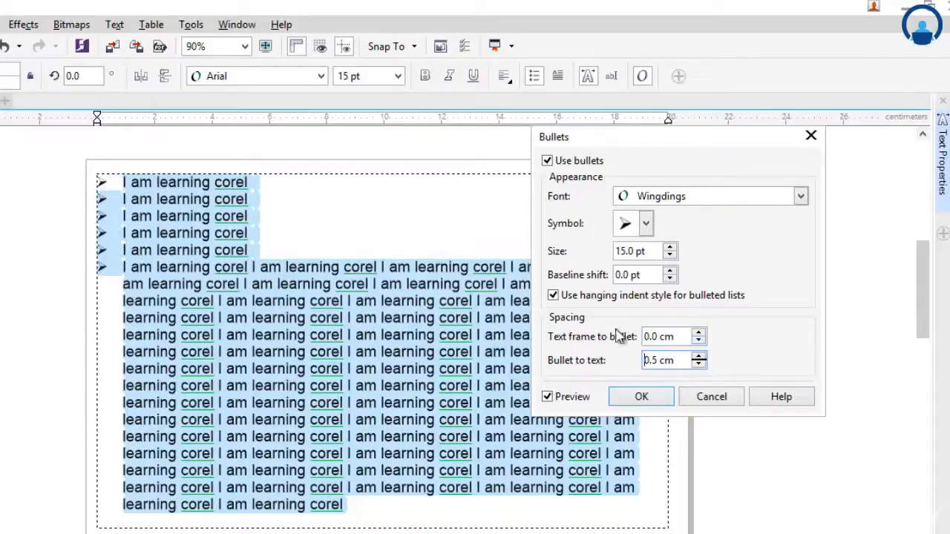
pyautogui.click(642, 397)
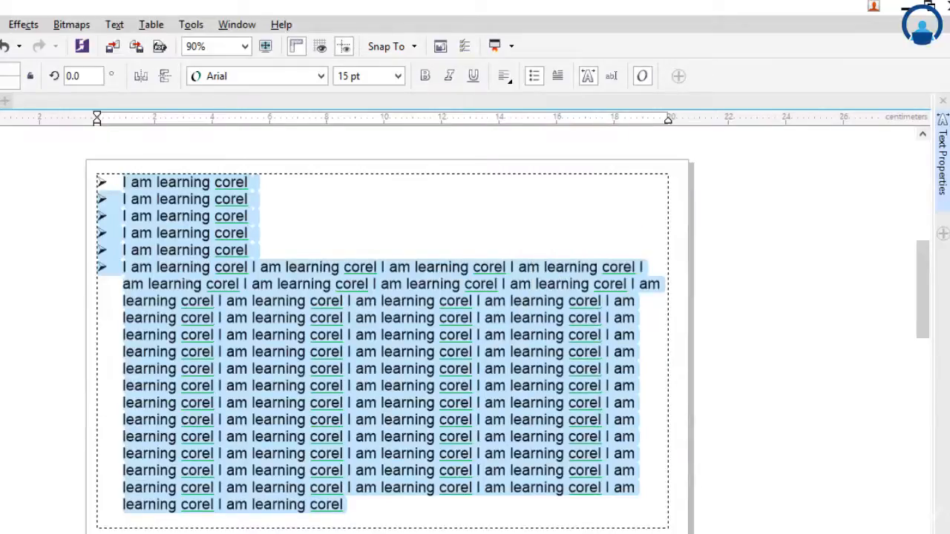
pyautogui.press('Escape')
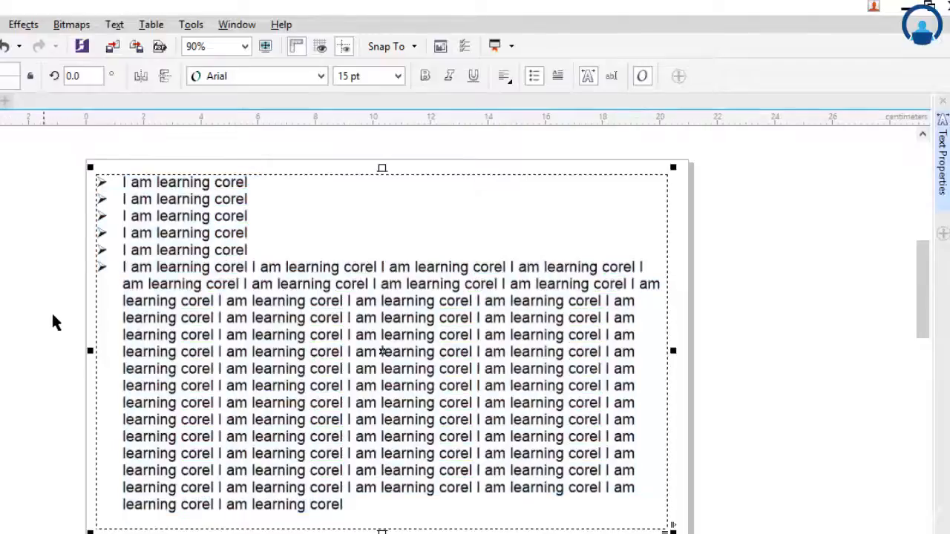